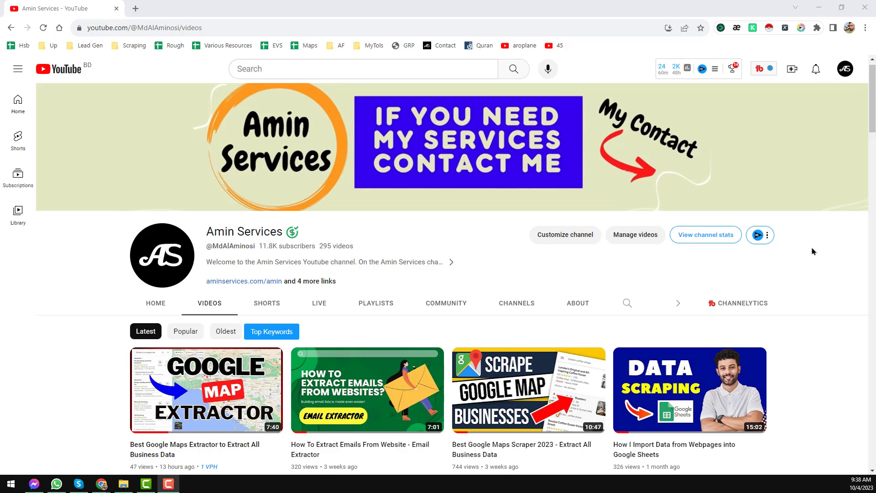
Step: Look through the latest videos on the Amin Services YouTube channel
left_click(443, 246)
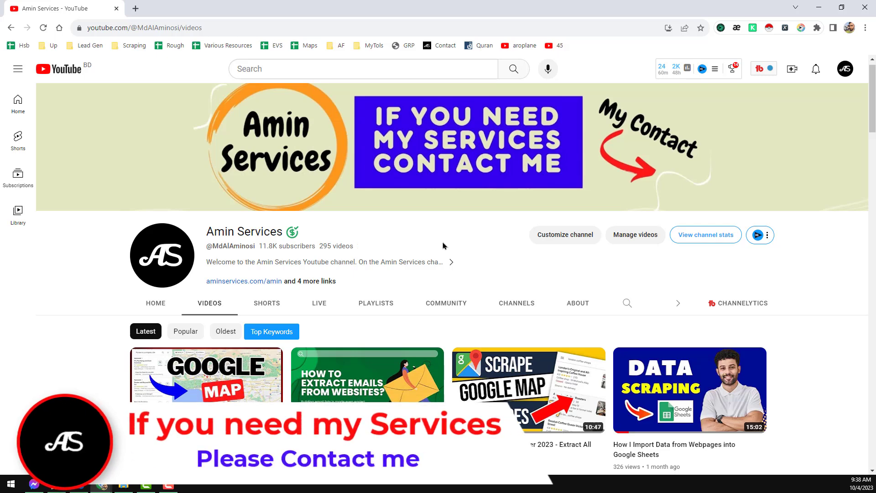
scroll(442, 245, "down", 2)
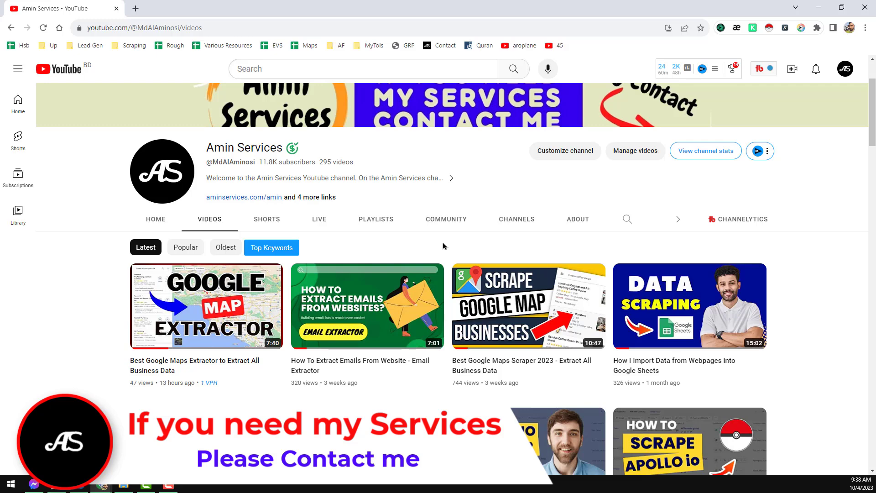
scroll(442, 245, "down", 2)
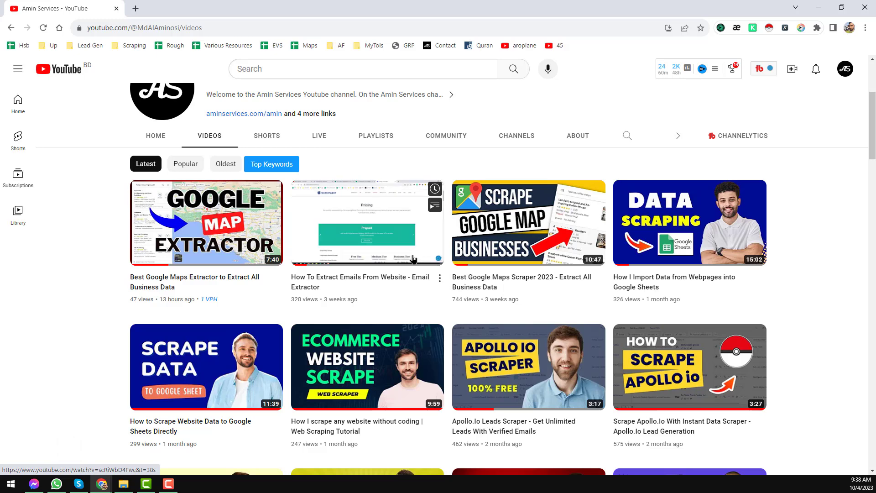
scroll(413, 259, "down", 1)
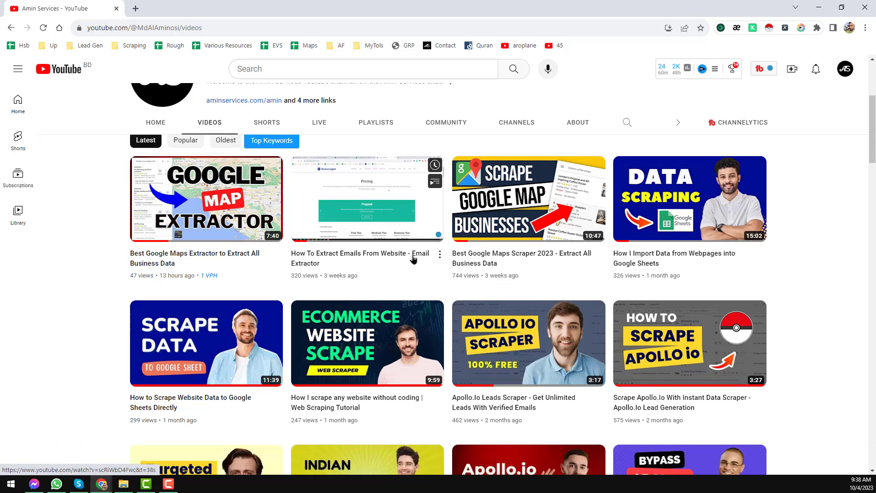
scroll(413, 259, "down", 1)
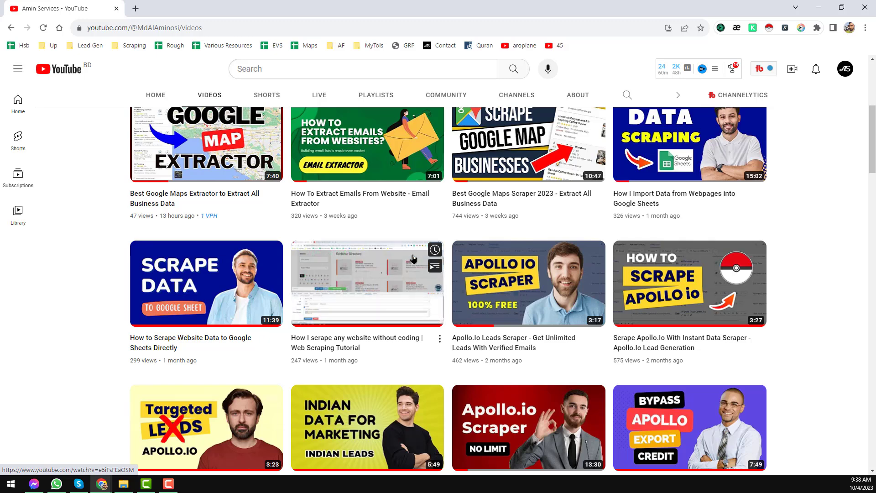
scroll(284, 280, "down", 2)
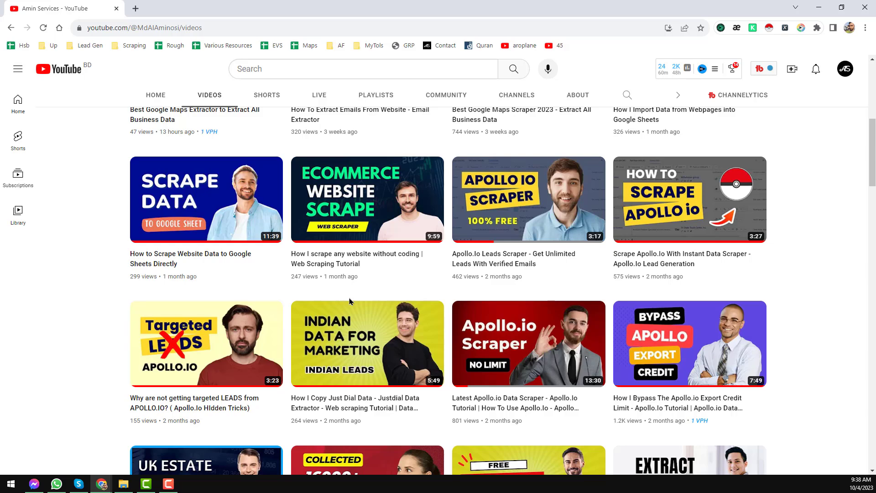
scroll(350, 300, "up", 4)
scroll(350, 301, "up", 4)
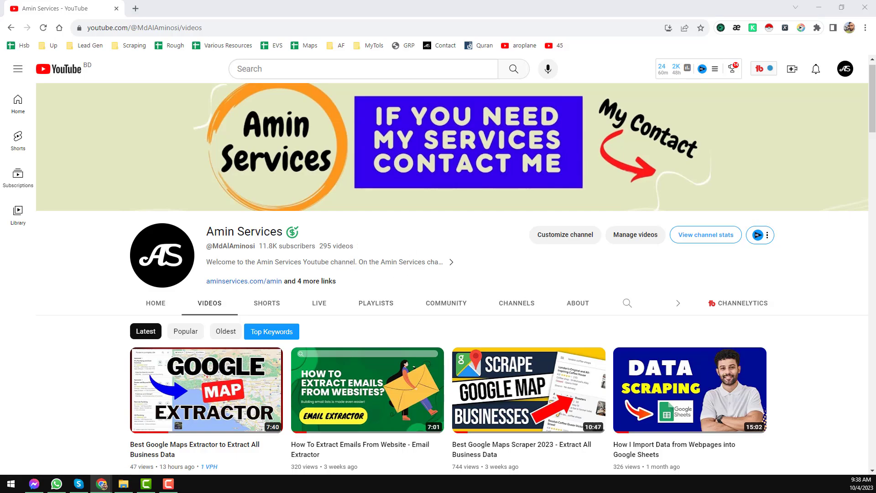
Step: Add the "Gym in Manchester, UK" Google results tab to this browser window and look through the gym listings
left_click_drag(875, 26, 374, 27)
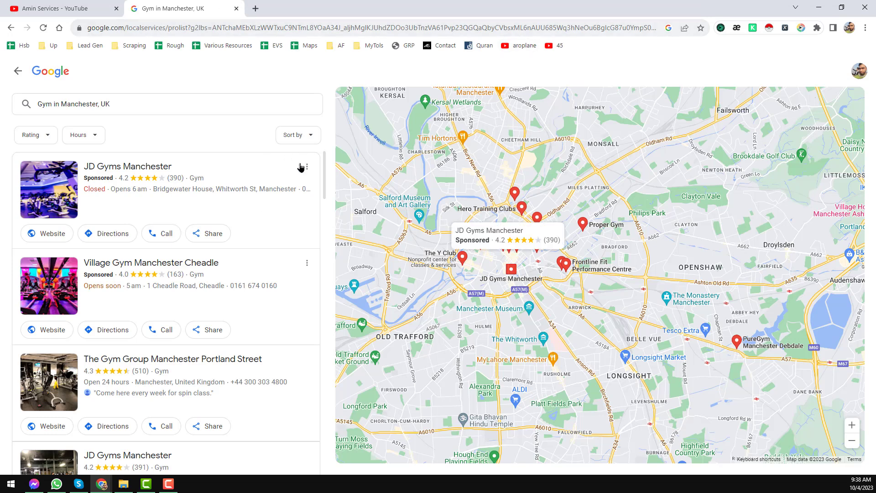
scroll(206, 203, "down", 2)
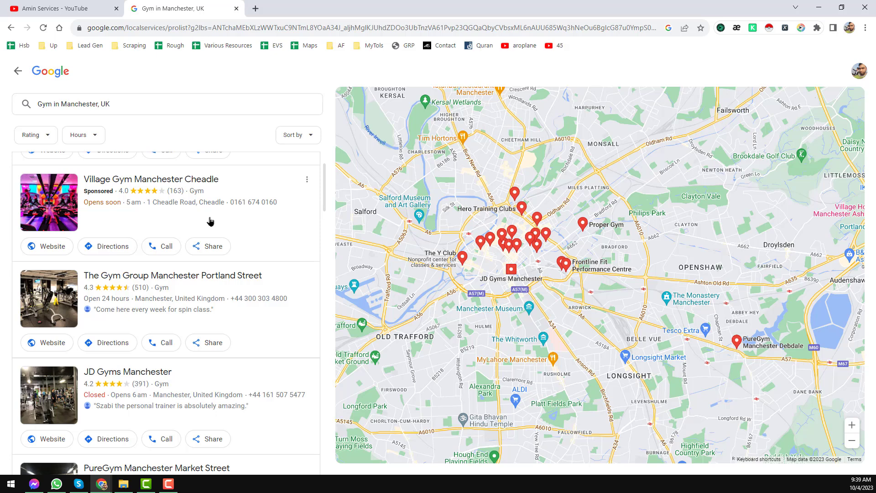
scroll(210, 221, "down", 2)
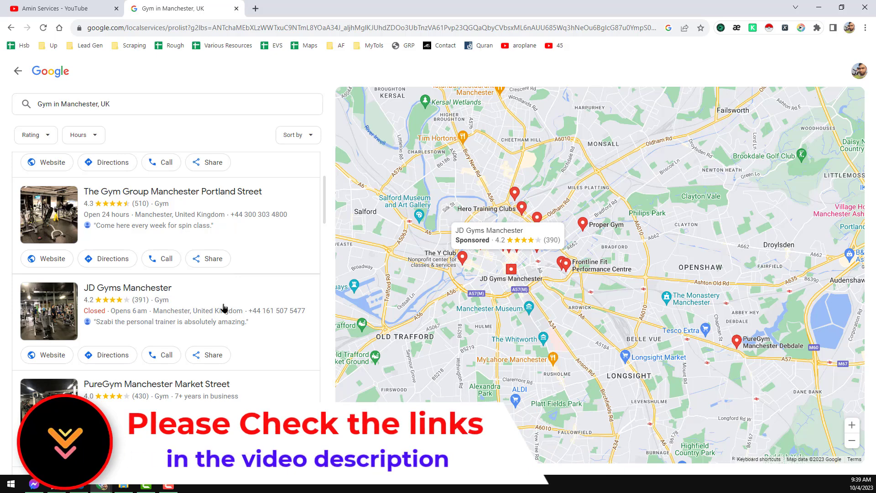
scroll(223, 307, "down", 3)
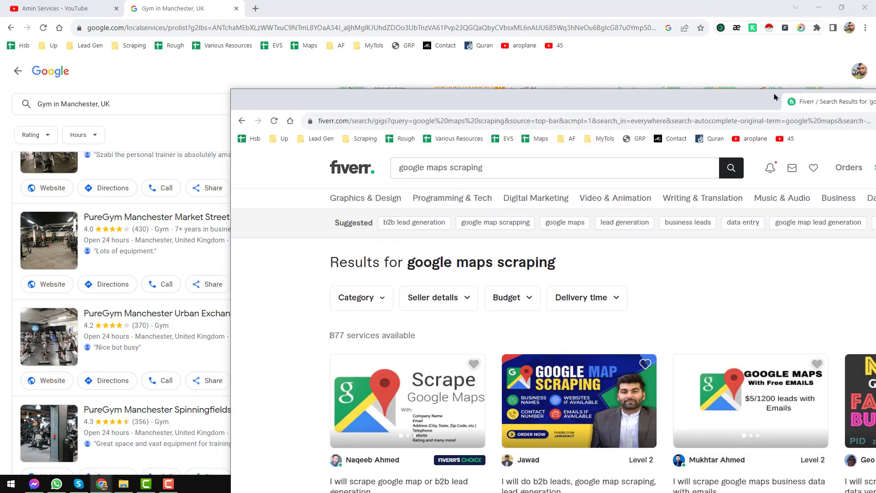
Step: Add the Fiverr "google maps scraping" search results tab to this browser window and look through the offered gigs
left_click_drag(776, 98, 410, 8)
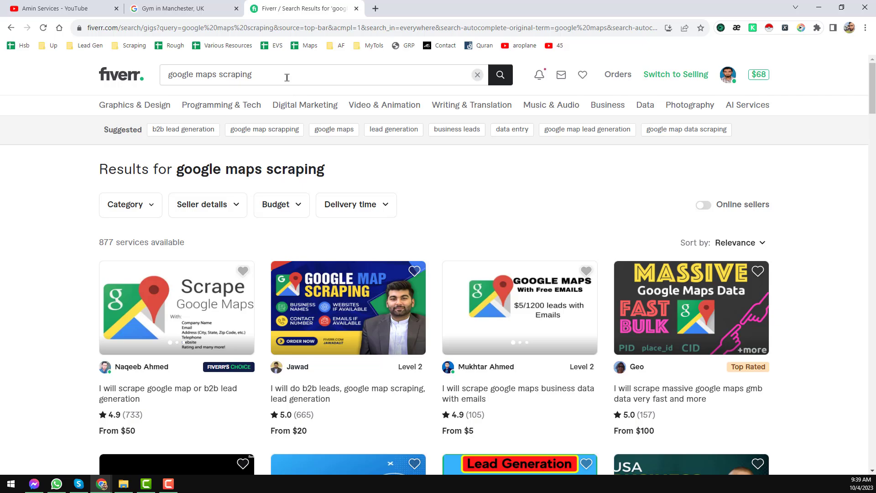
scroll(270, 207, "down", 2)
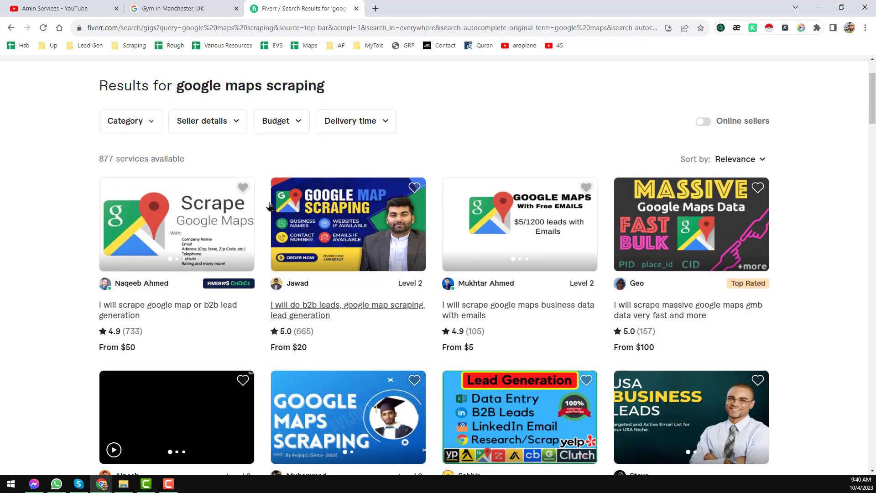
scroll(269, 206, "down", 7)
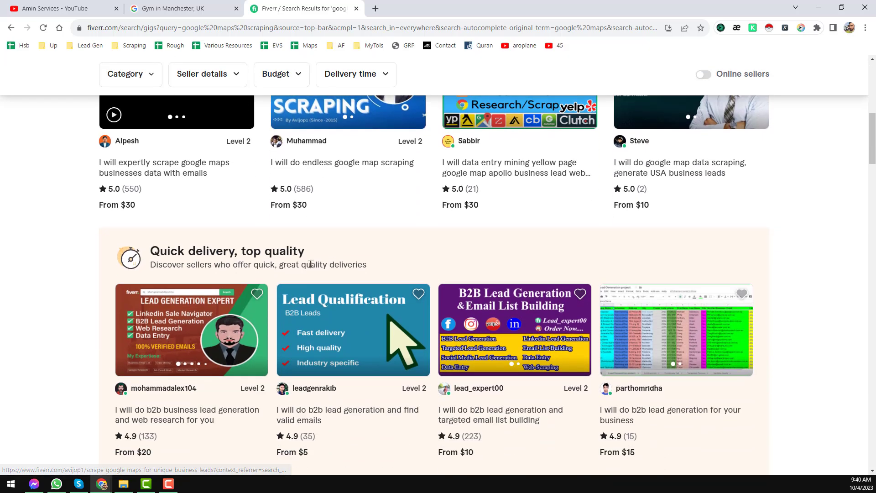
scroll(310, 264, "down", 7)
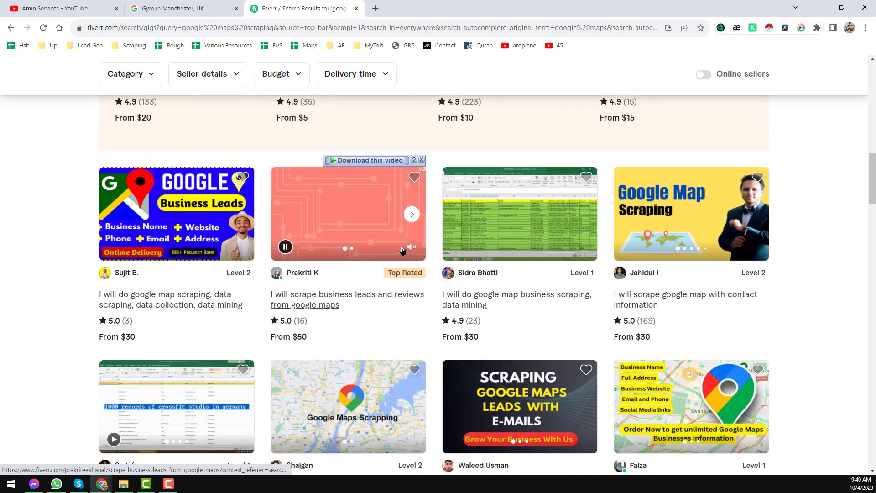
scroll(401, 249, "down", 8)
scroll(402, 248, "up", 5)
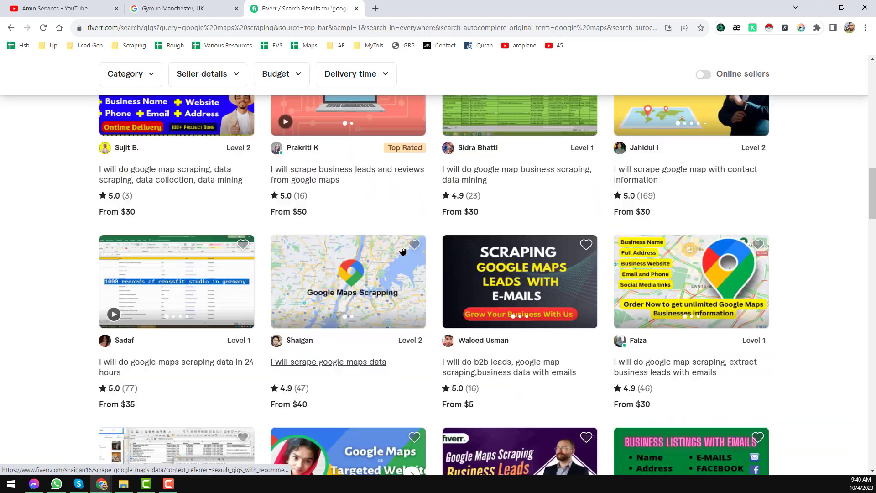
scroll(401, 248, "up", 18)
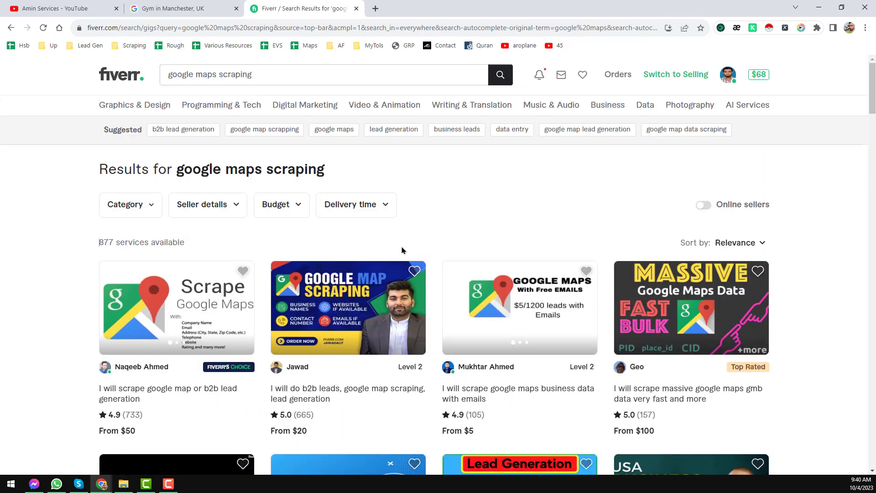
Step: Open the four gigs in the first row of the Fiverr results in separate background tabs
scroll(401, 250, "down", 2)
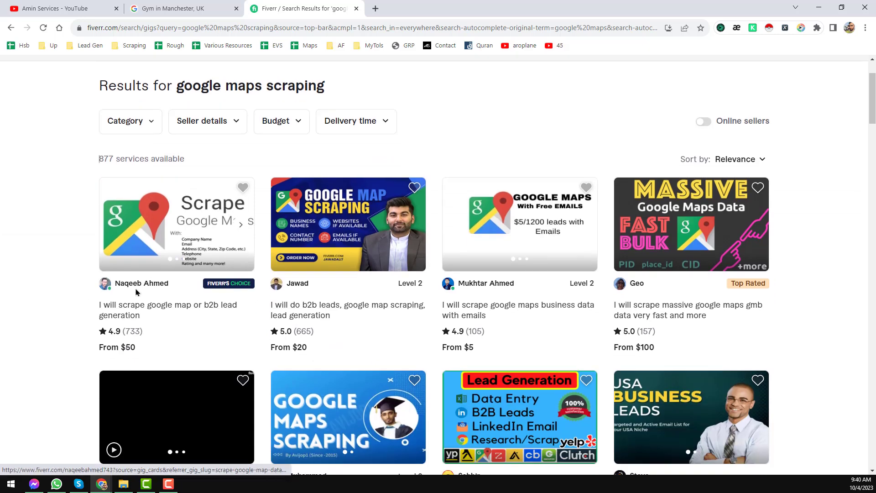
middle_click(158, 309)
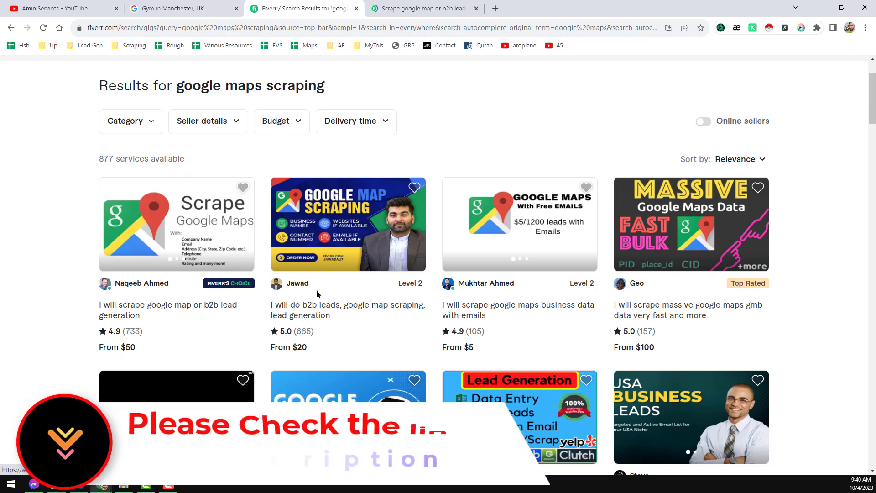
middle_click(372, 307)
middle_click(520, 313)
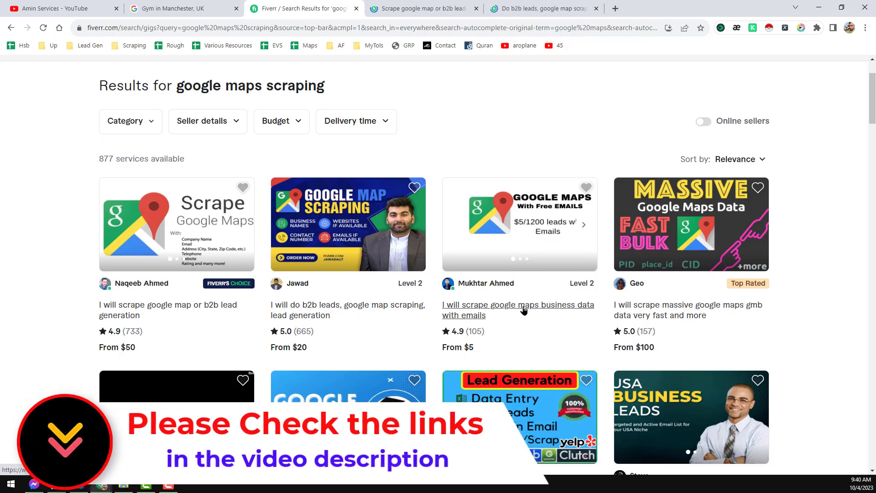
middle_click(672, 312)
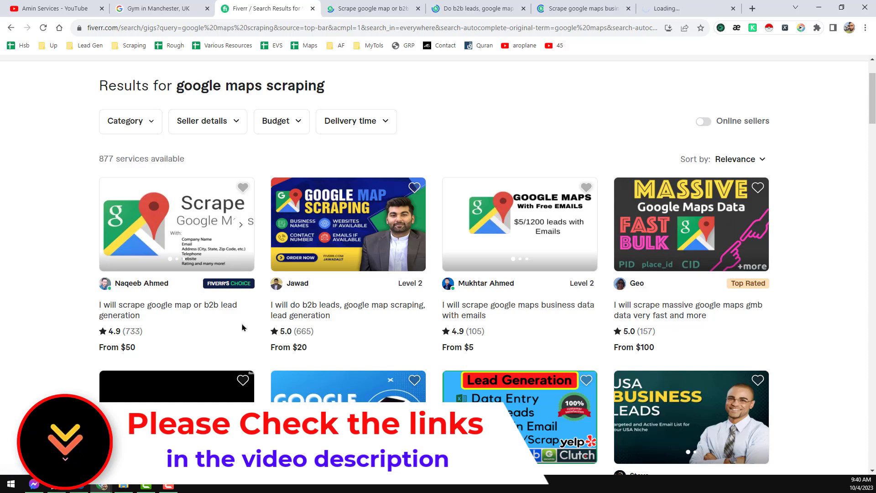
scroll(456, 365, "down", 4)
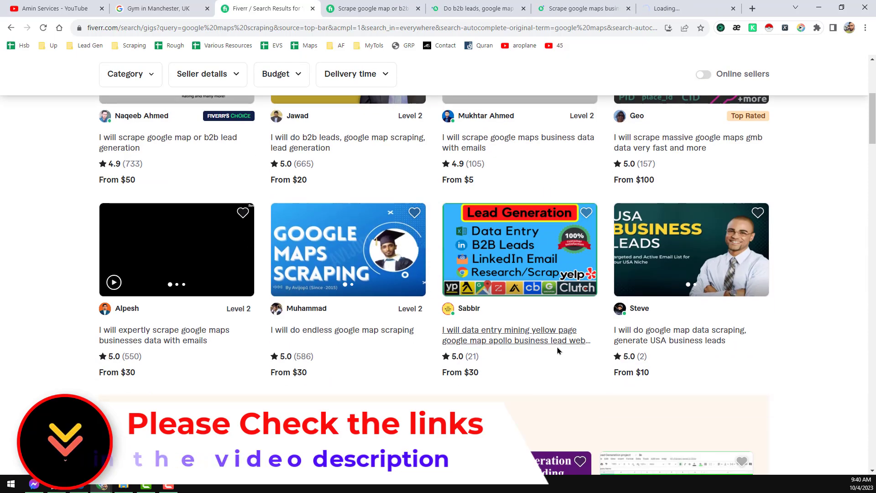
scroll(558, 350, "up", 2)
scroll(548, 349, "up", 2)
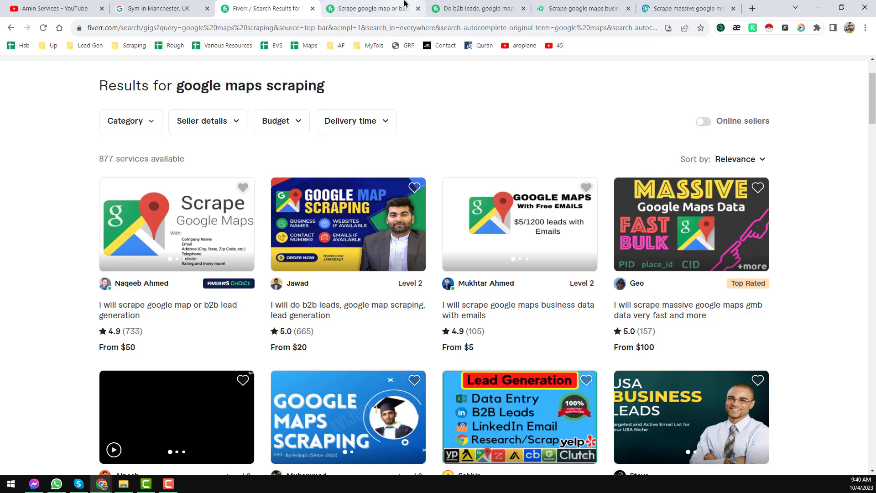
Step: View the "I will scrape google map or b2b lead generation" gig and check its Basic package's record count and price
left_click(371, 9)
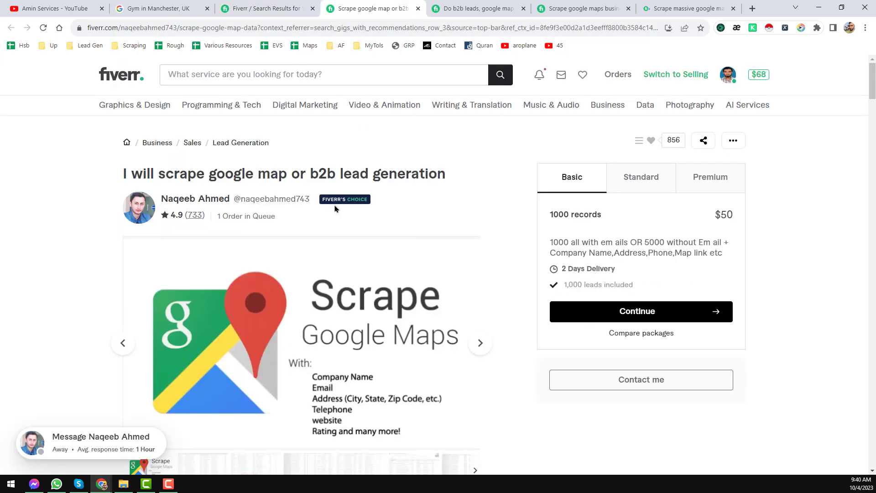
mouse_move(345, 204)
left_click_drag(548, 217, 610, 221)
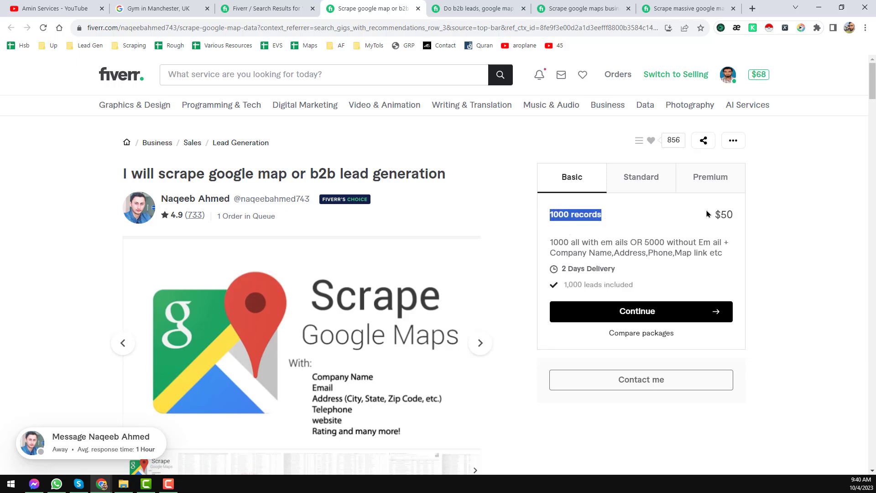
left_click_drag(707, 214, 732, 216)
double_click(728, 215)
Step: Check the Basic package's lead count and price on each of the other three opened gigs
left_click(477, 9)
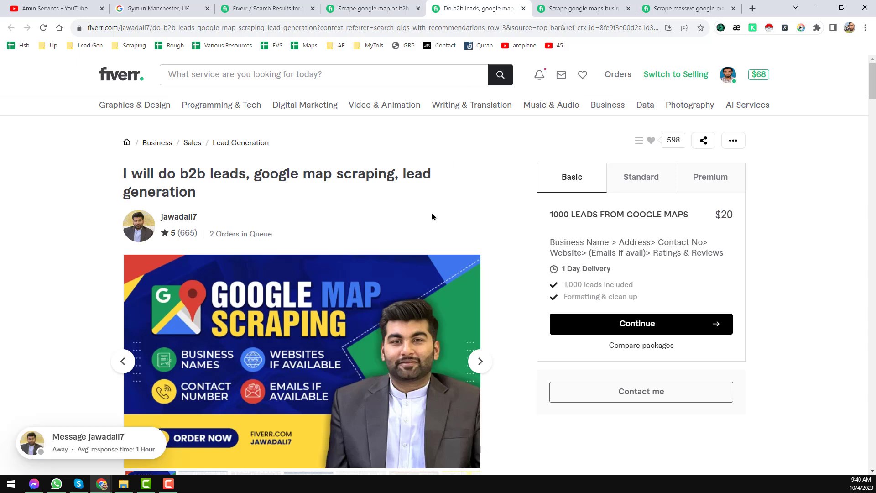
left_click_drag(550, 215, 733, 215)
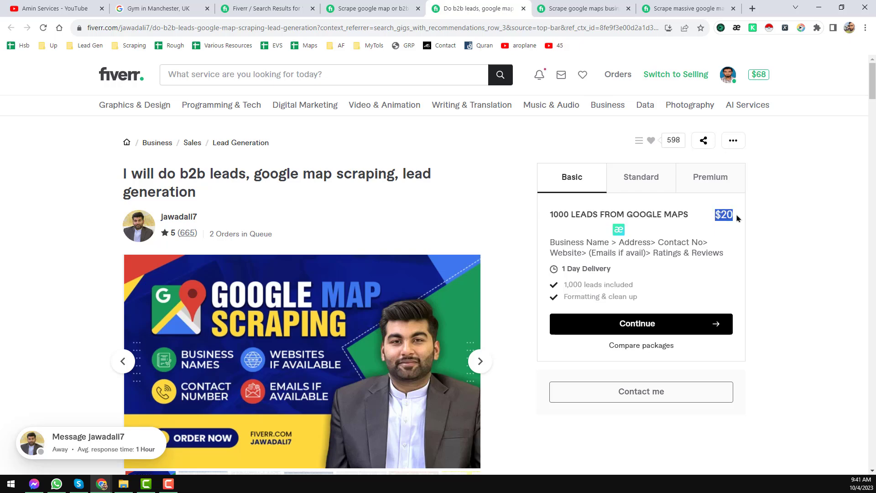
left_click(573, 3)
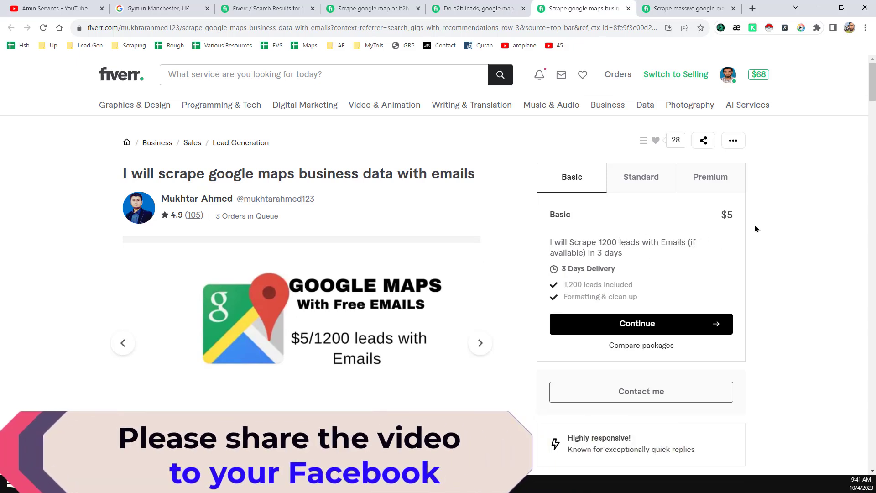
key("ctrl+Tab")
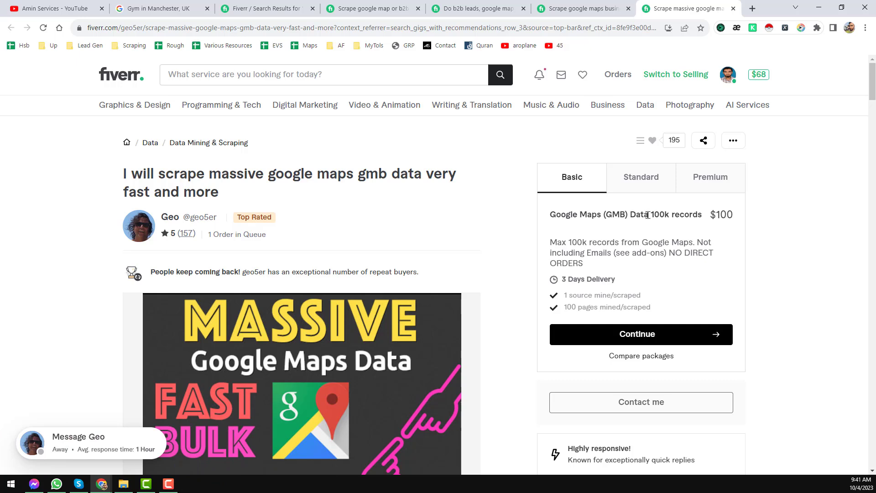
left_click_drag(651, 214, 736, 219)
left_click(737, 219)
Step: Return to the "I will scrape google map or b2b lead generation" gig and examine its provided data fields and Basic package price
left_click(283, 8)
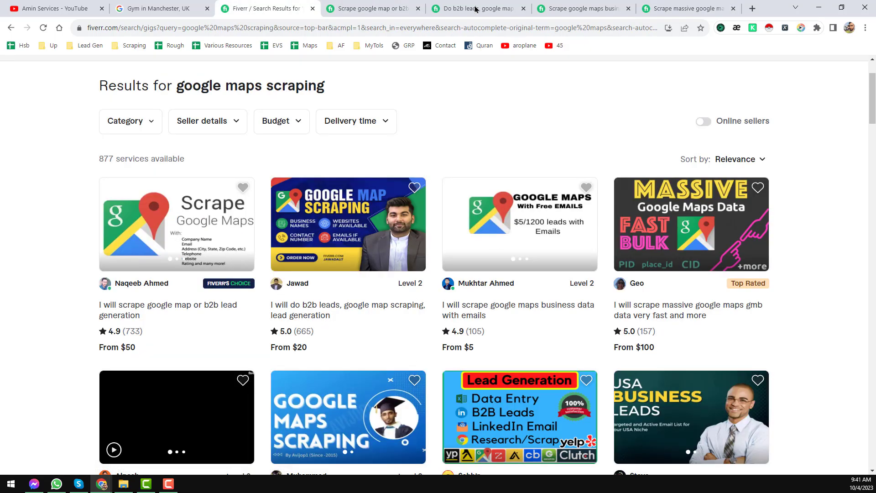
left_click(399, 5)
scroll(427, 199, "down", 7)
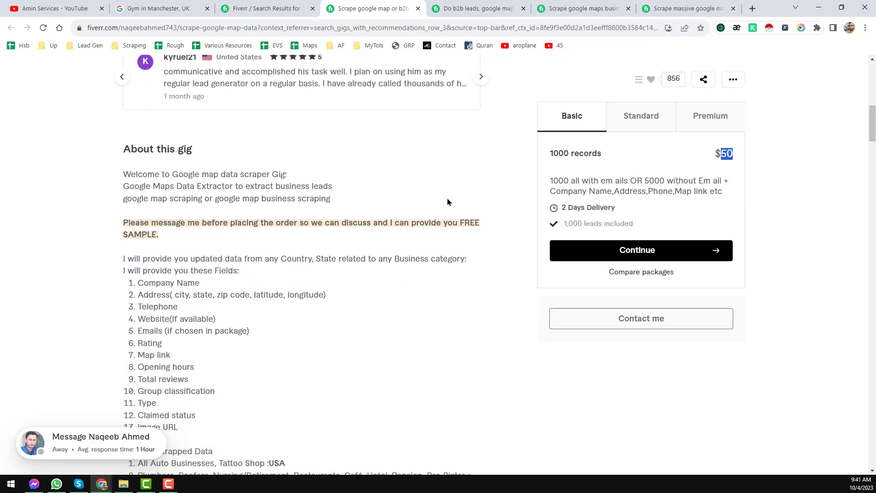
scroll(171, 254, "down", 2)
scroll(167, 213, "up", 1)
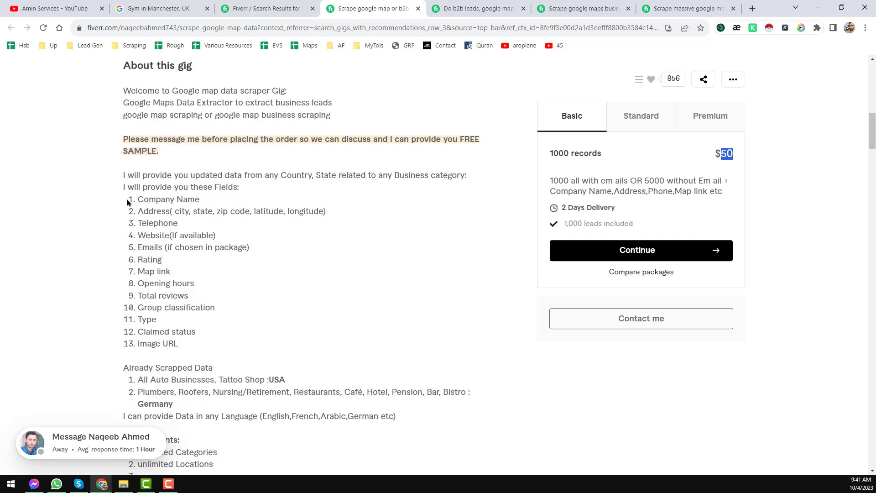
left_click_drag(128, 203, 223, 356)
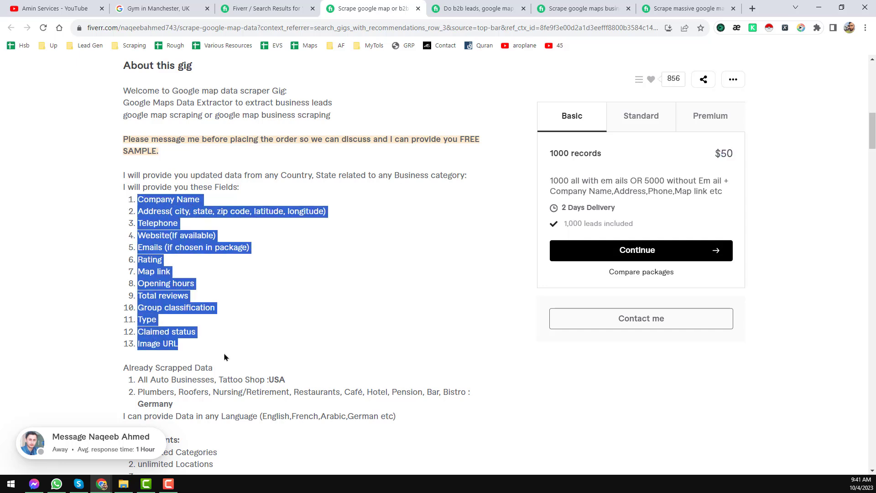
left_click(171, 245)
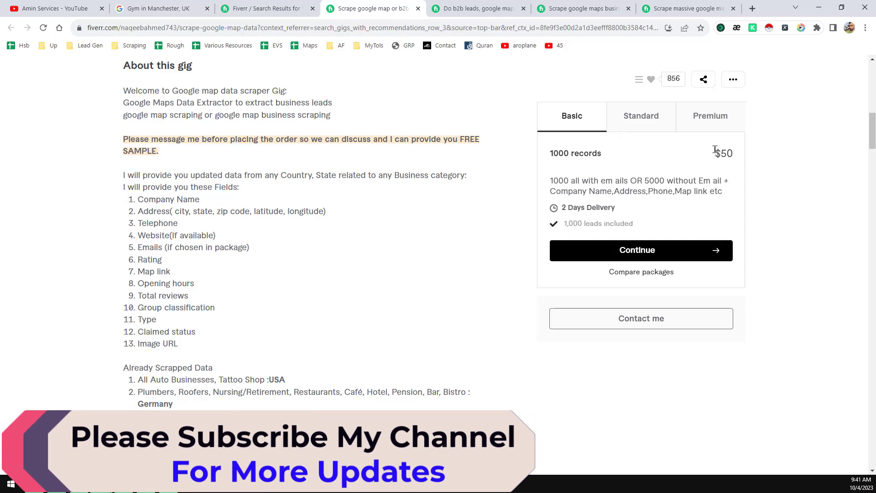
left_click_drag(716, 152, 735, 155)
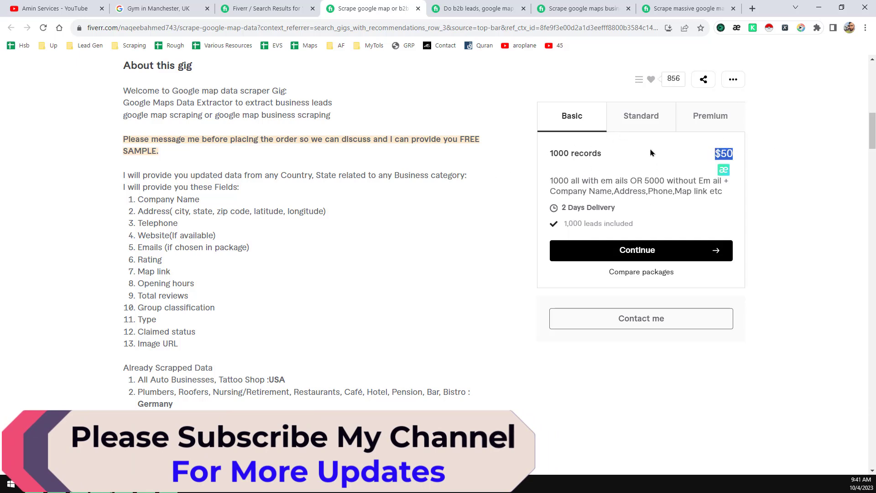
Step: Examine the gig's Basic package record count and its list of provided data fields, from Company Name to Image URL
left_click(547, 159)
left_click_drag(547, 159, 611, 160)
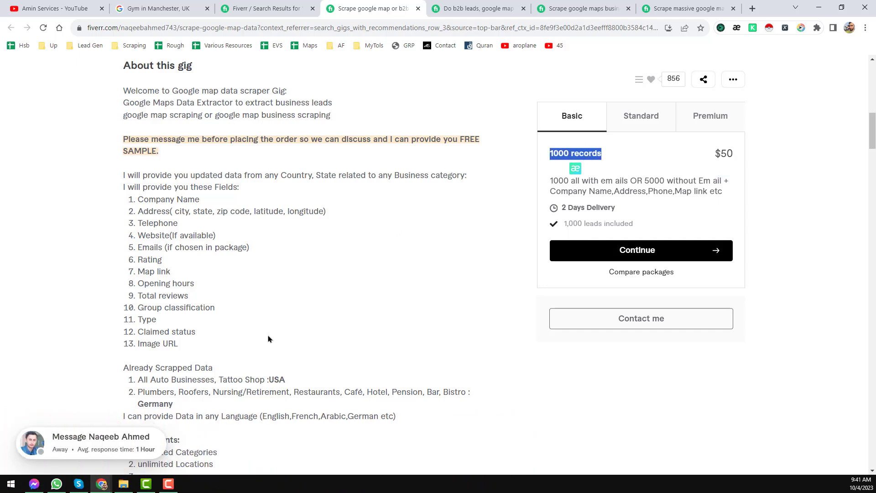
left_click(186, 354)
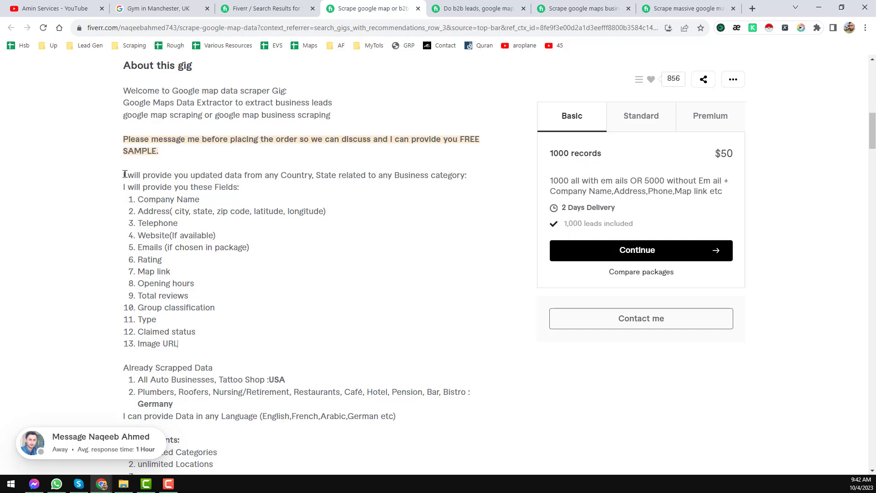
left_click_drag(123, 200, 231, 348)
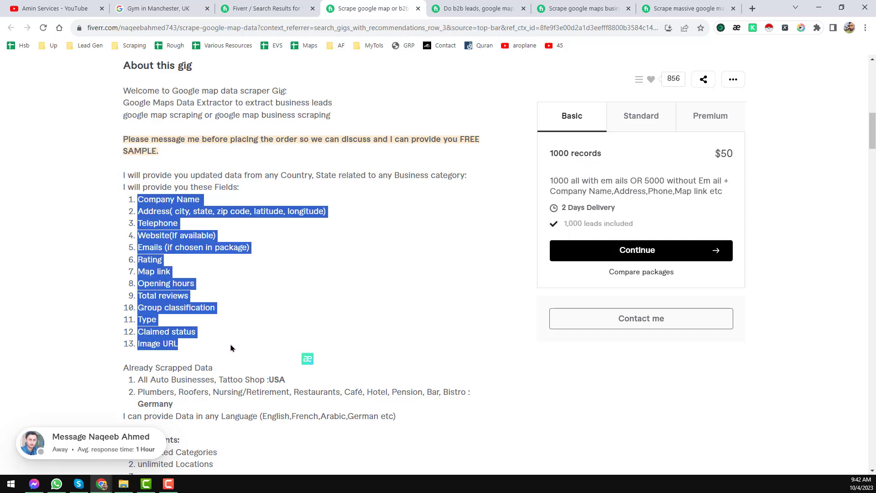
key("ctrl+c")
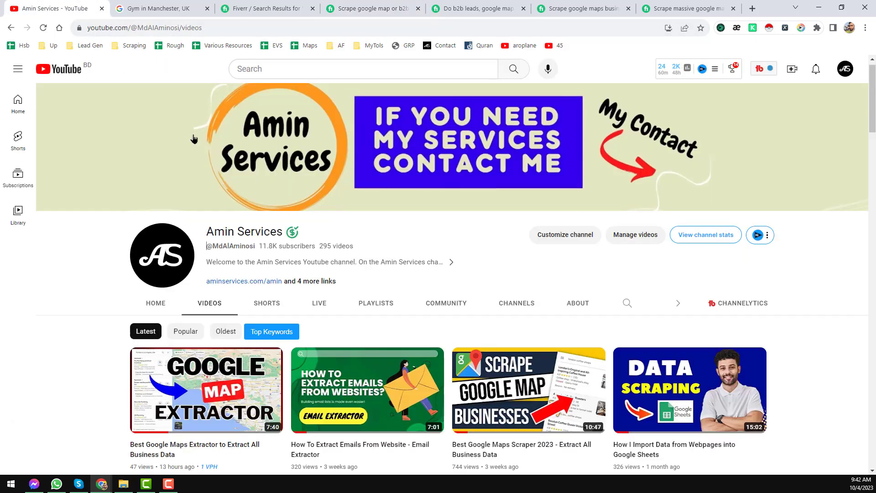
Step: Review the start of the Leads-Sniper Google Maps Scraper installation guide and look over the Amin Services channel's latest videos
left_click(55, 8)
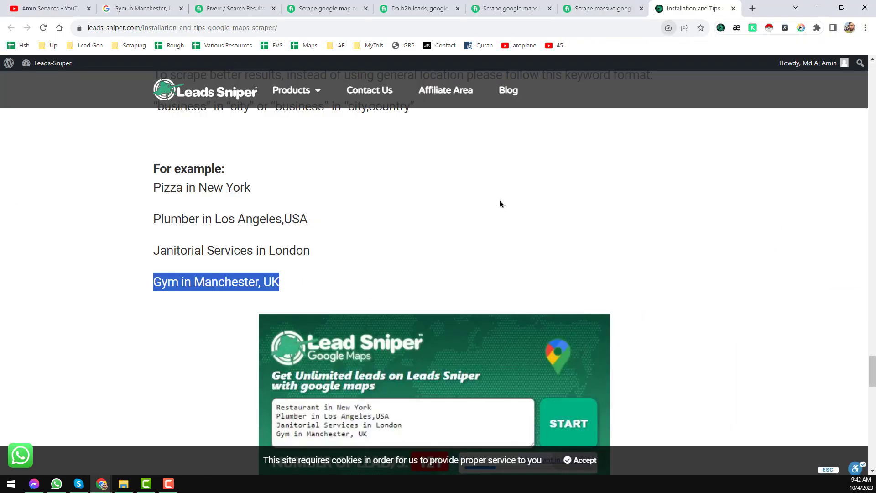
scroll(518, 180, "up", 4)
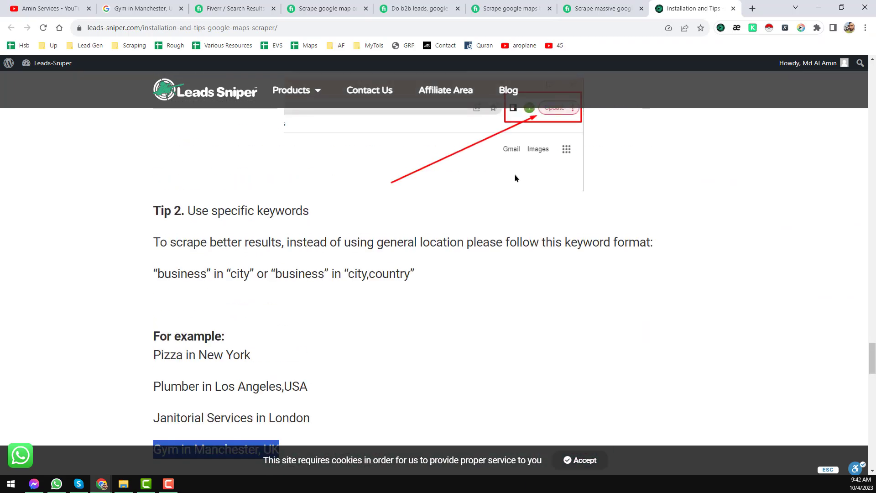
scroll(518, 177, "up", 6)
scroll(300, 124, "up", 20)
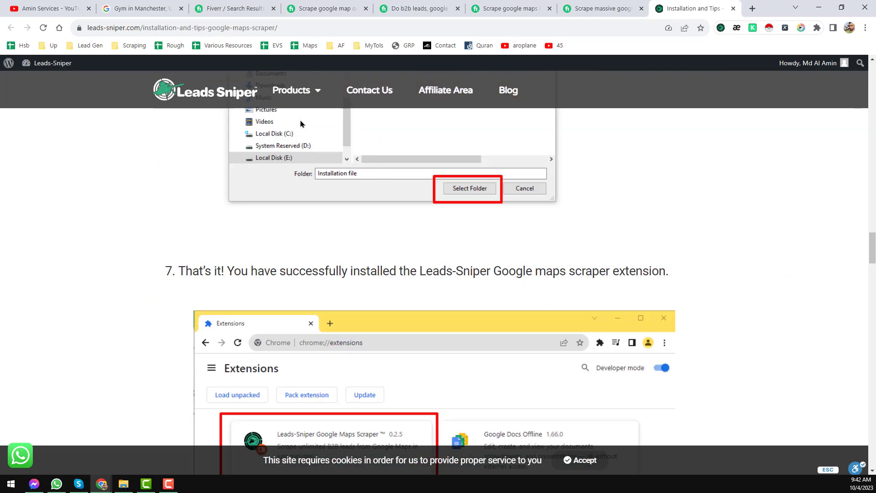
scroll(300, 124, "up", 15)
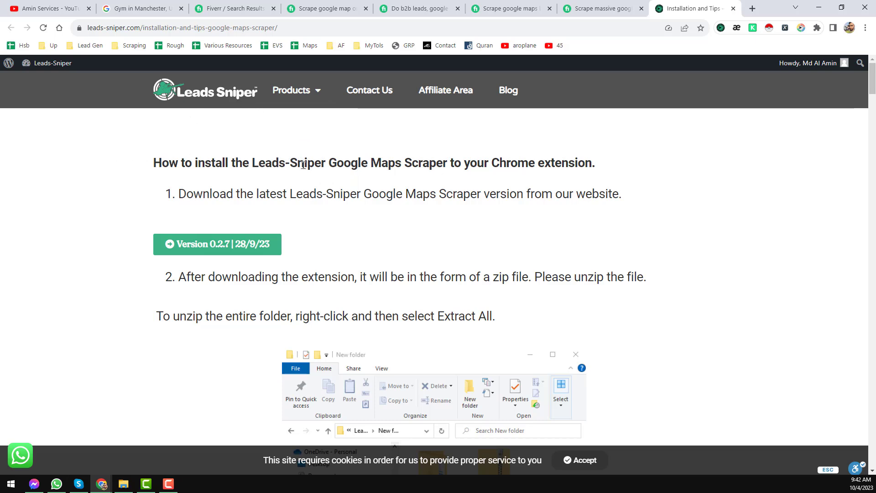
scroll(350, 226, "down", 3)
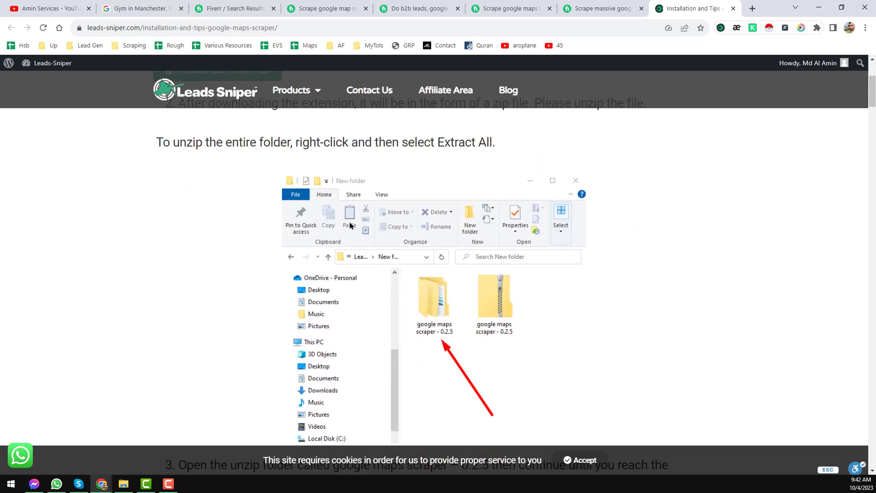
scroll(350, 224, "up", 3)
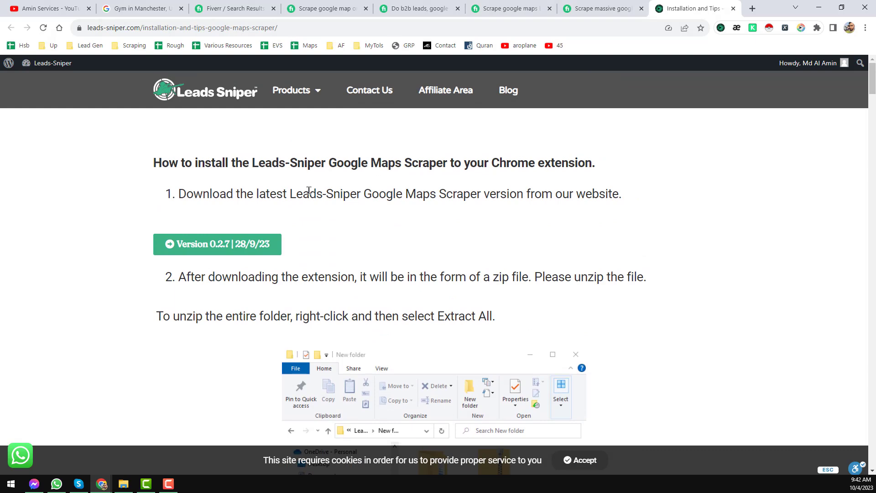
left_click(50, 8)
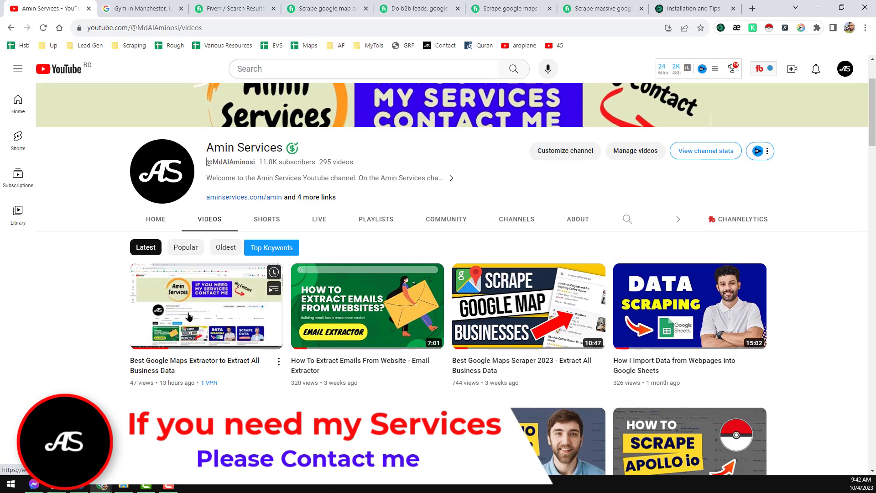
left_click(694, 10)
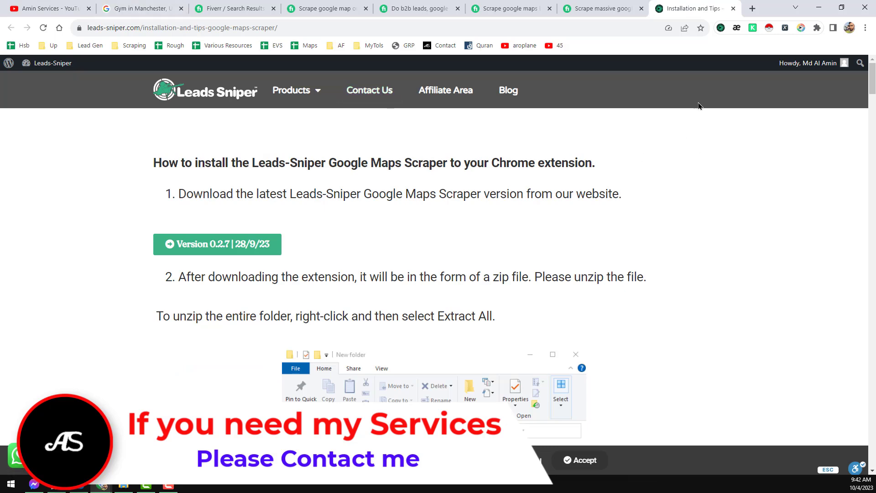
Step: Find the "Use specific keywords" tip in the installation guide and select its example keyword "Gym in Manchester, UK"
scroll(442, 271, "down", 8)
scroll(440, 265, "down", 20)
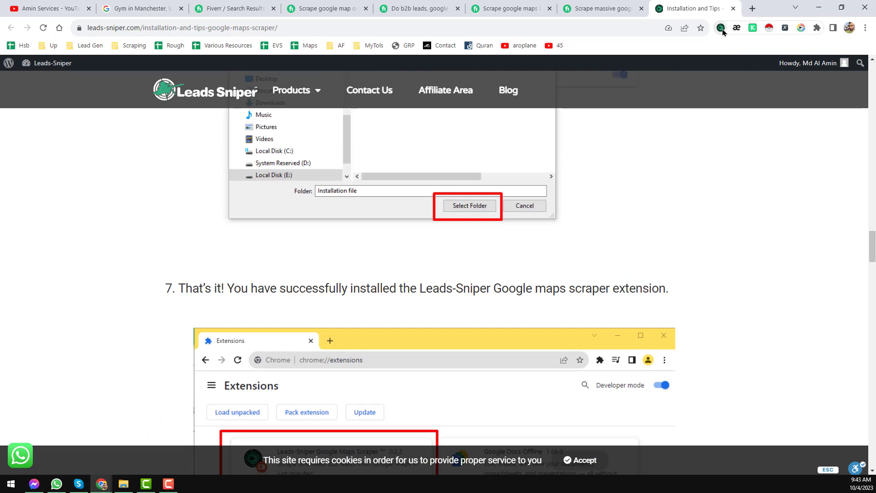
scroll(377, 200, "down", 15)
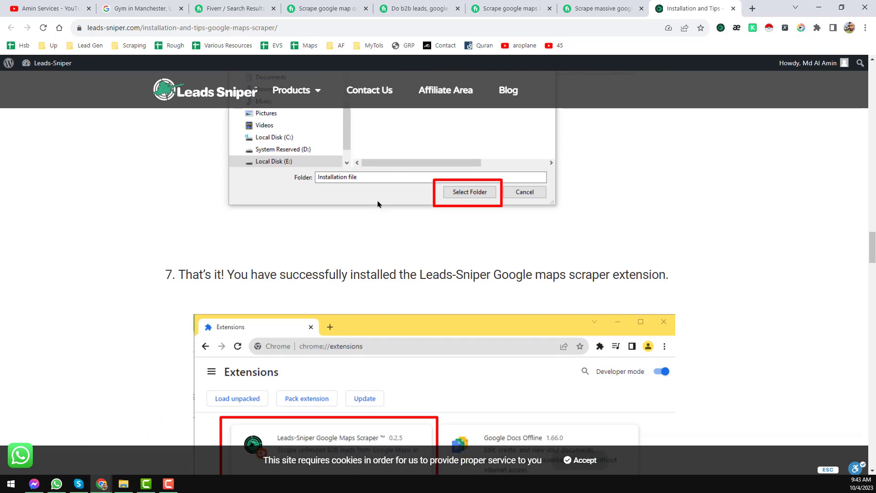
scroll(377, 201, "down", 4)
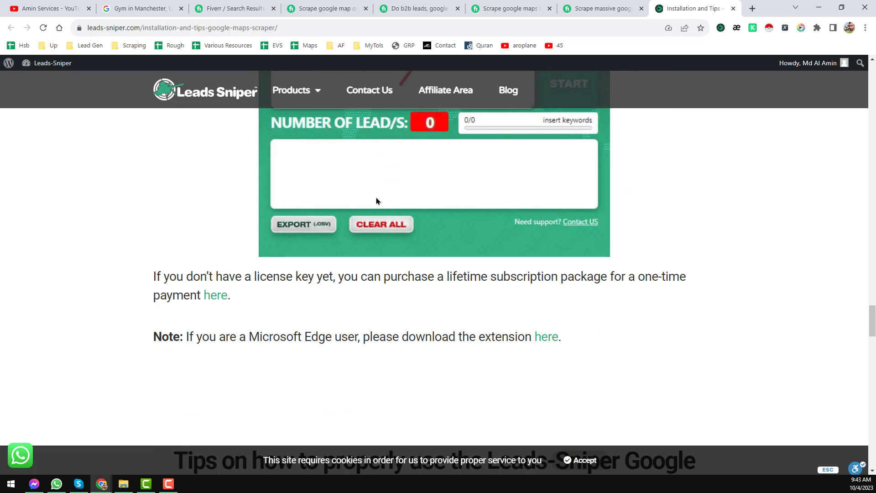
scroll(377, 201, "down", 14)
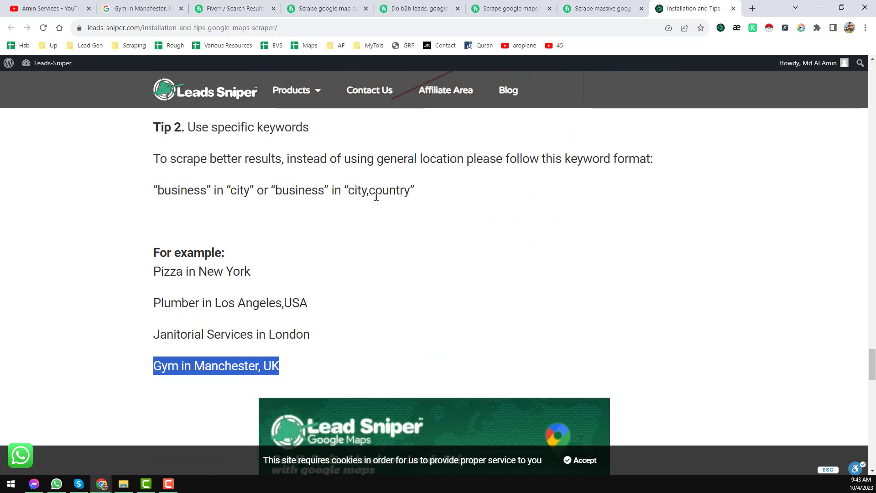
double_click(168, 367)
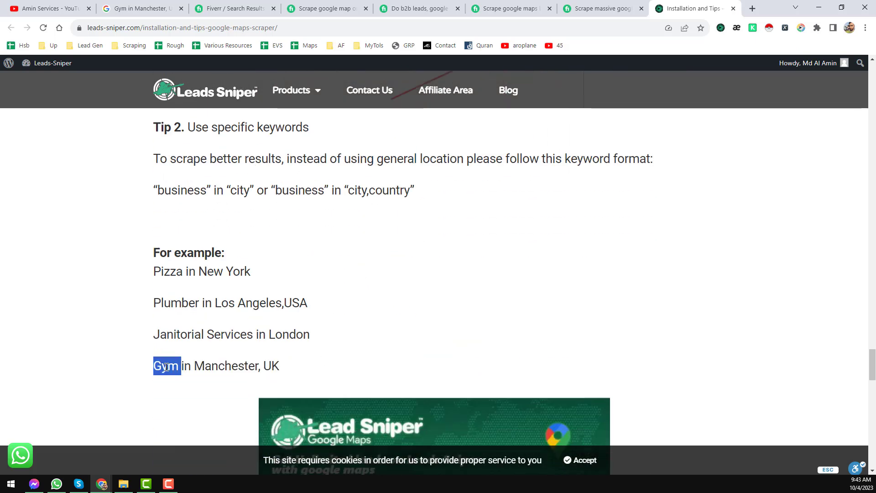
left_click(280, 366, "shift")
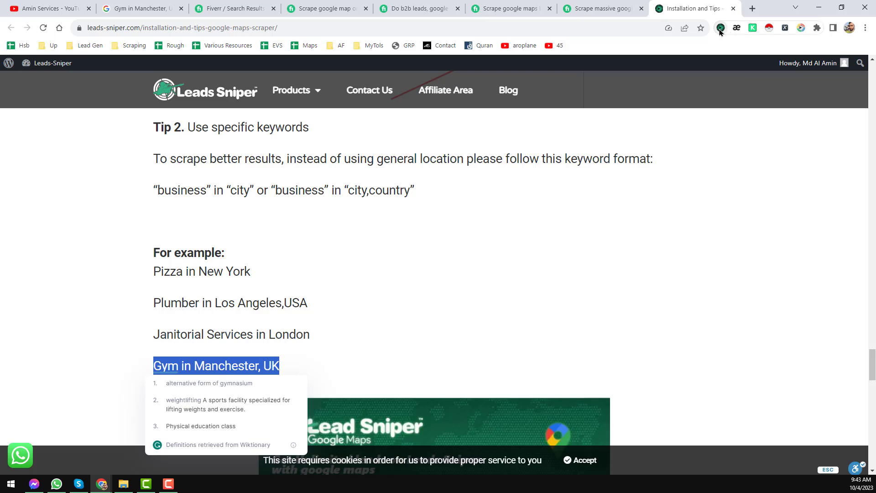
Step: Replace the search keyword in the Leads Sniper extension with "Gym in Manchester, UK"
left_click(721, 28)
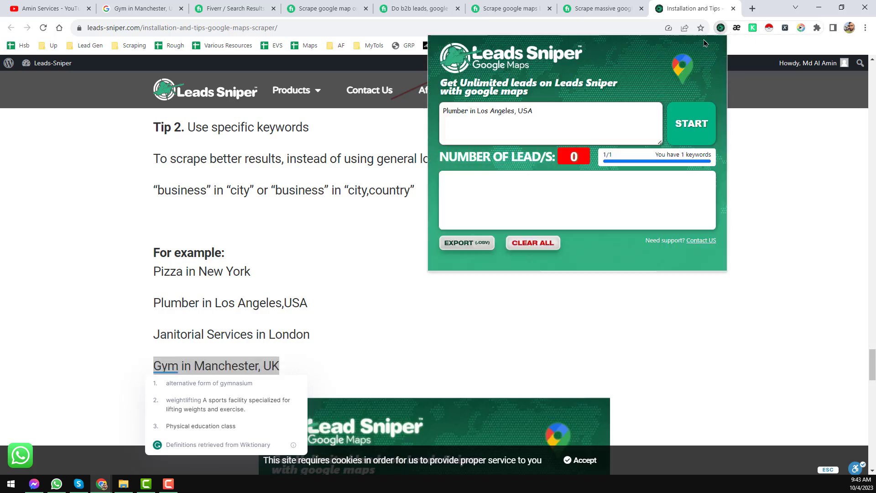
triple_click(563, 115)
key("ctrl+v")
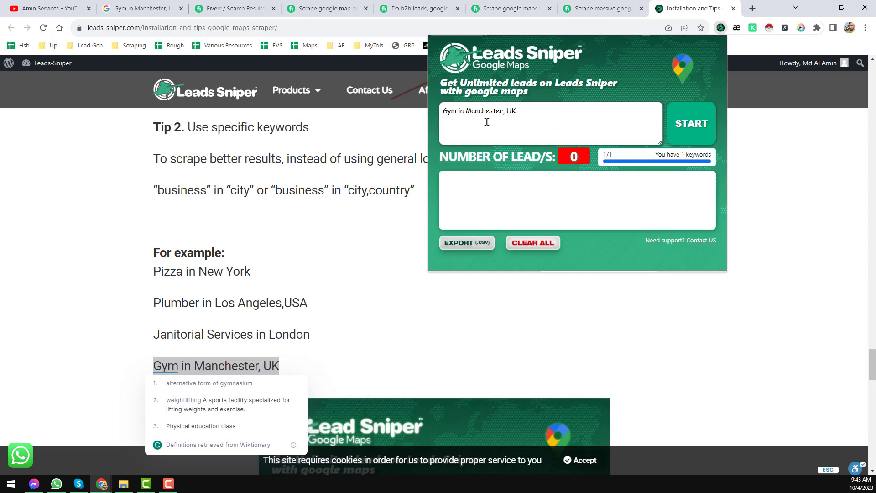
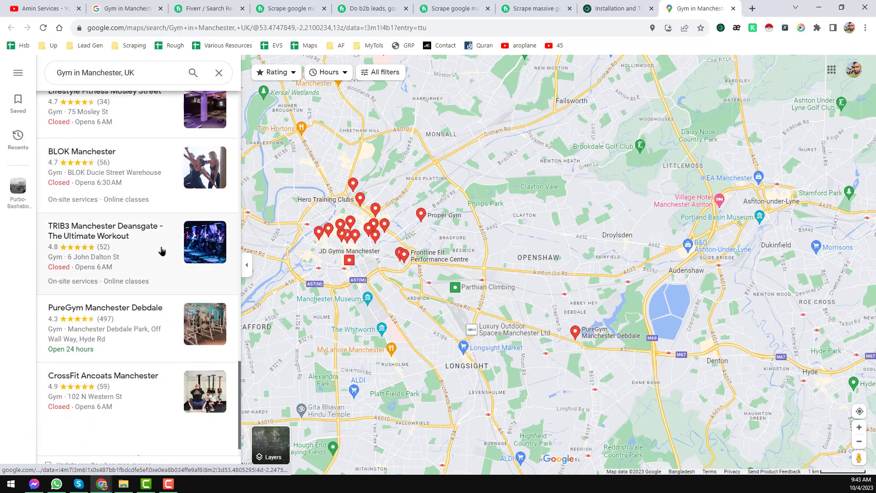
Step: Look through the Manchester gym results on Google Maps and check the lead collection progress in the Leads Sniper extension
scroll(162, 250, "down", 2)
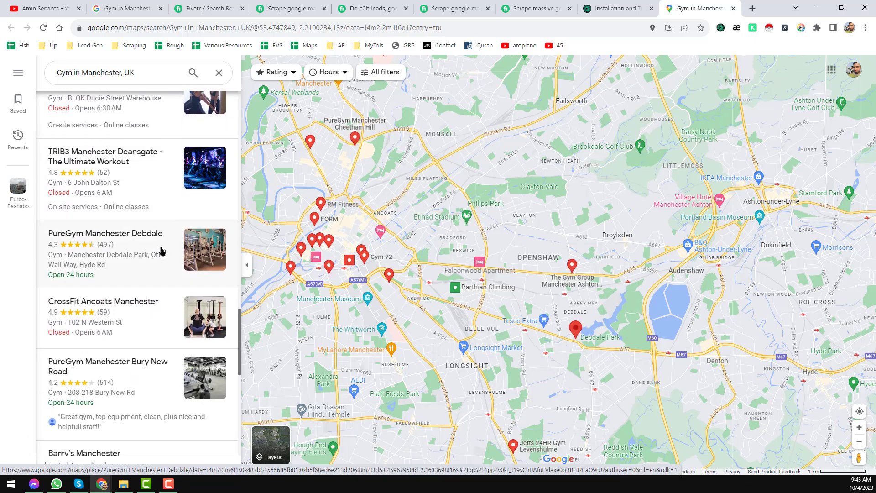
scroll(161, 251, "down", 4)
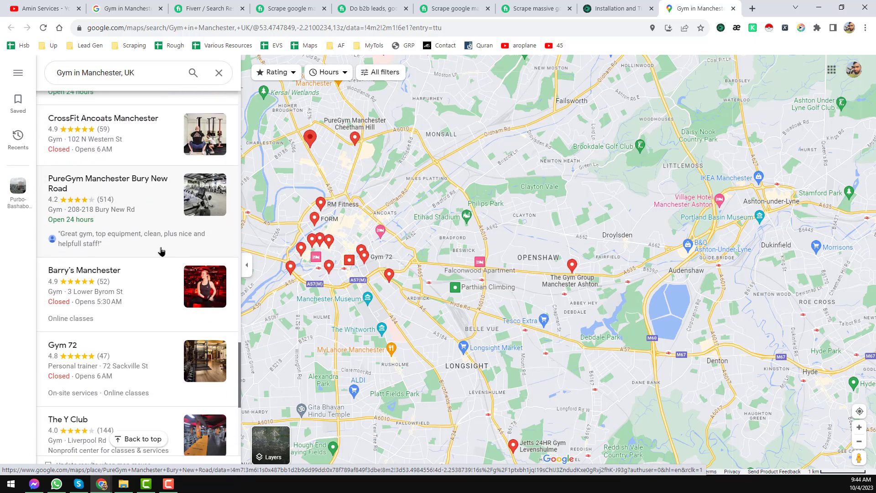
scroll(137, 206, "down", 3)
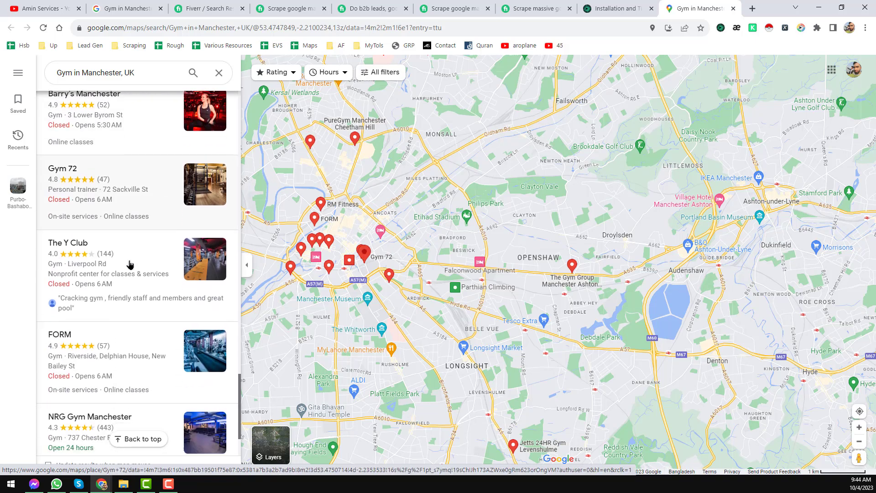
scroll(130, 264, "down", 4)
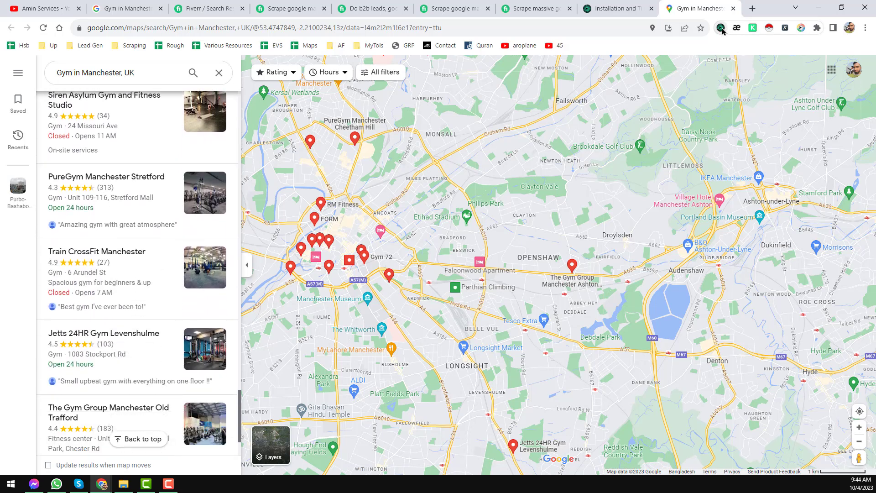
left_click(721, 28)
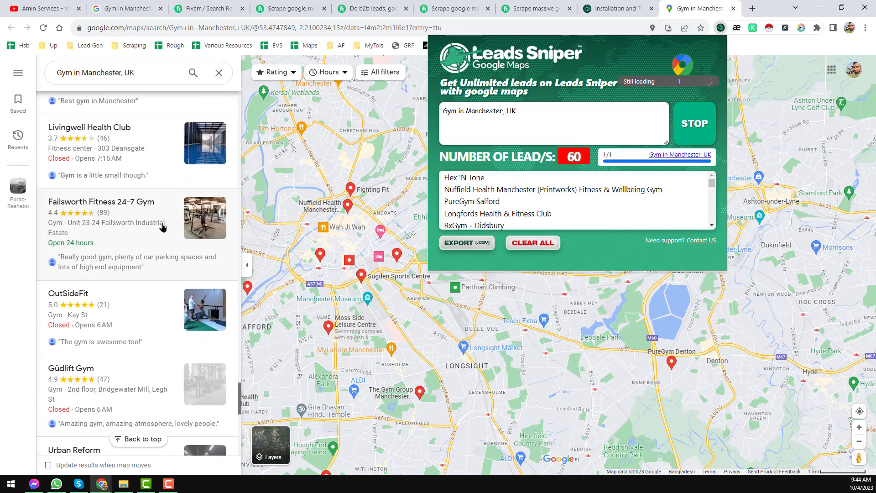
scroll(105, 273, "down", 1)
scroll(112, 121, "down", 2)
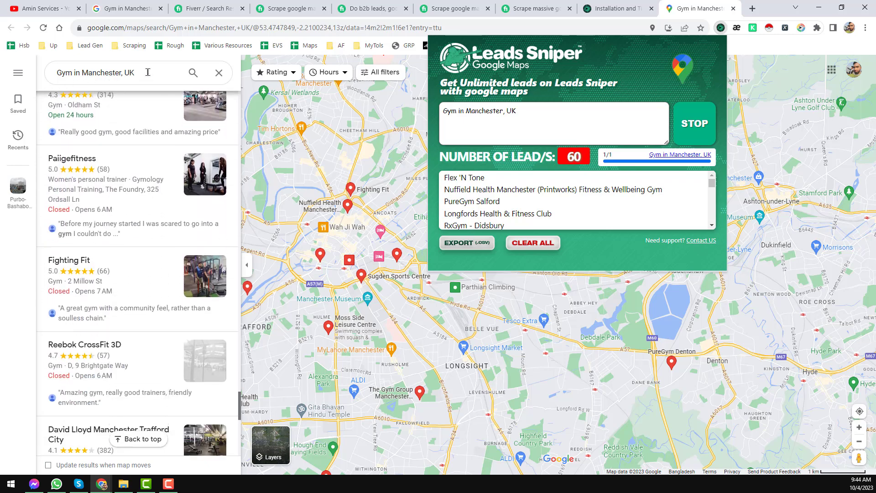
scroll(104, 210, "down", 1)
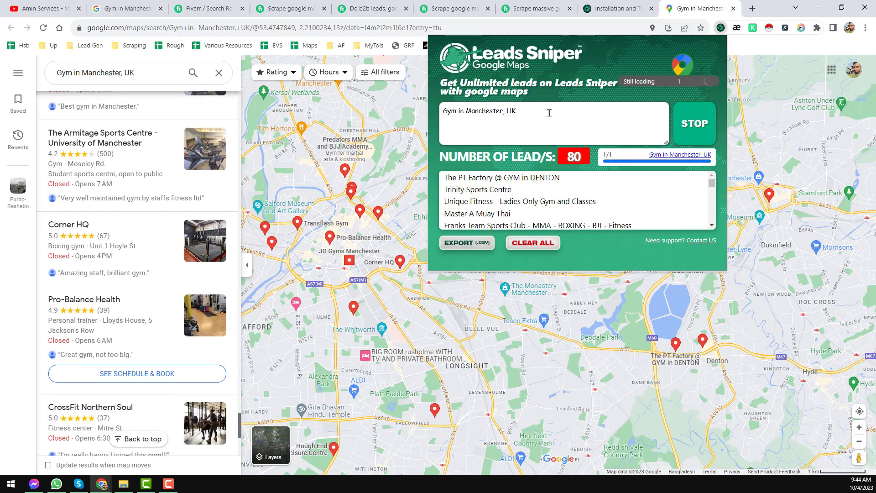
Step: Return to the "I will scrape google map or b2b lead generation" gig and review its data fields and overview
left_click(294, 5)
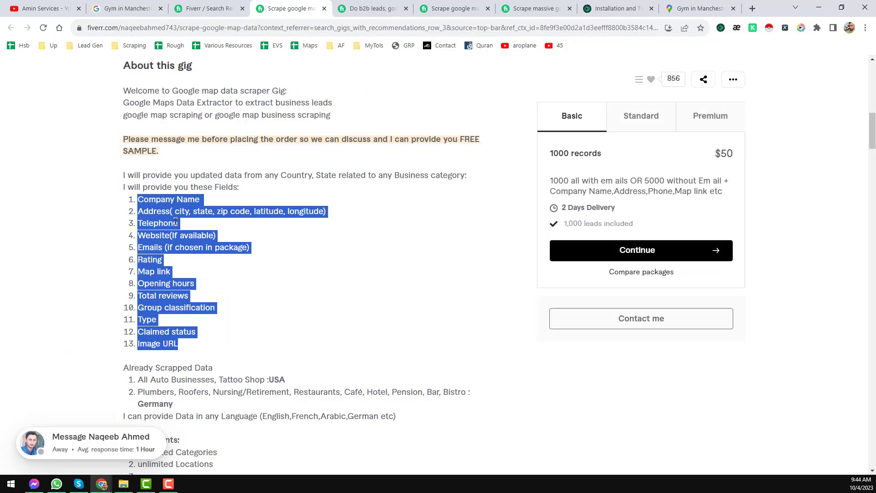
scroll(192, 239, "up", 2)
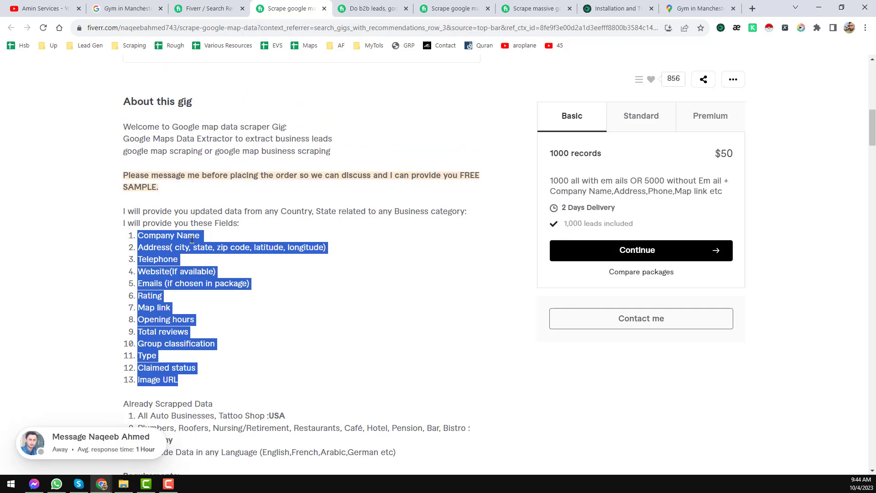
scroll(189, 250, "up", 10)
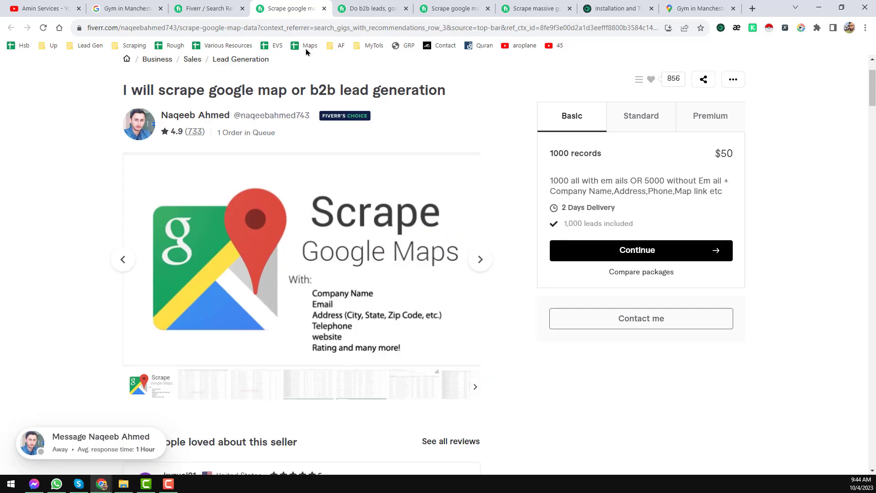
Step: Examine the data fields offered in the "Do b2b leads" gig and view the "I will scrape google maps business data with emails" gig
left_click(365, 8)
scroll(235, 256, "down", 10)
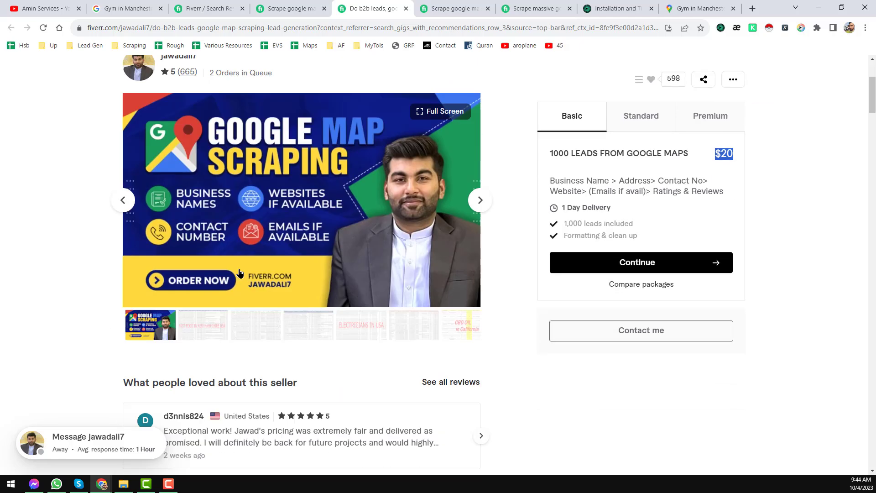
scroll(240, 273, "down", 4)
scroll(170, 230, "up", 2)
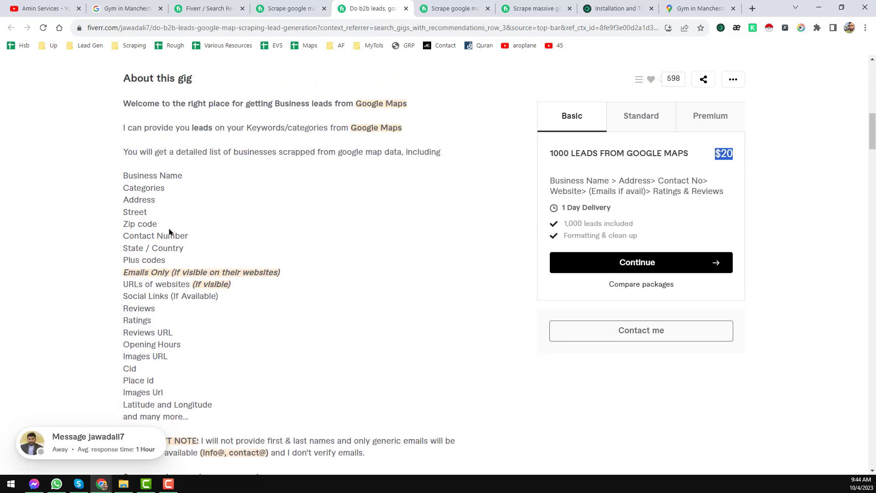
scroll(247, 310, "down", 2)
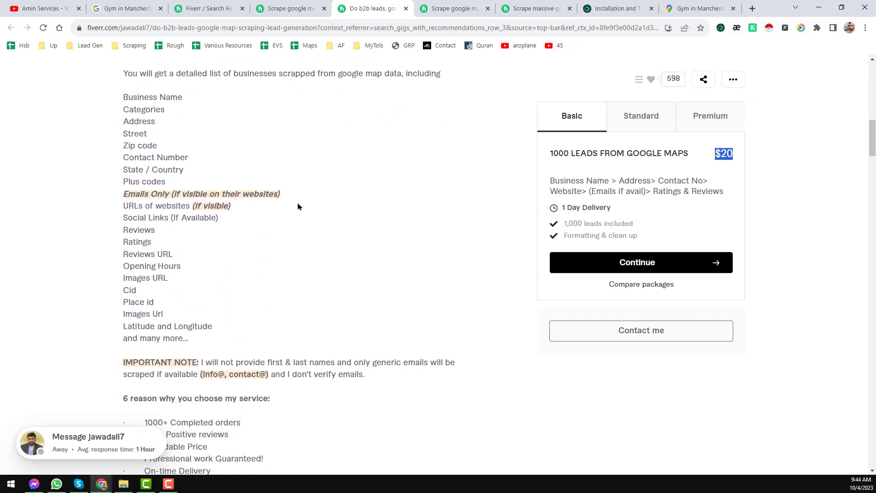
left_click(454, 9)
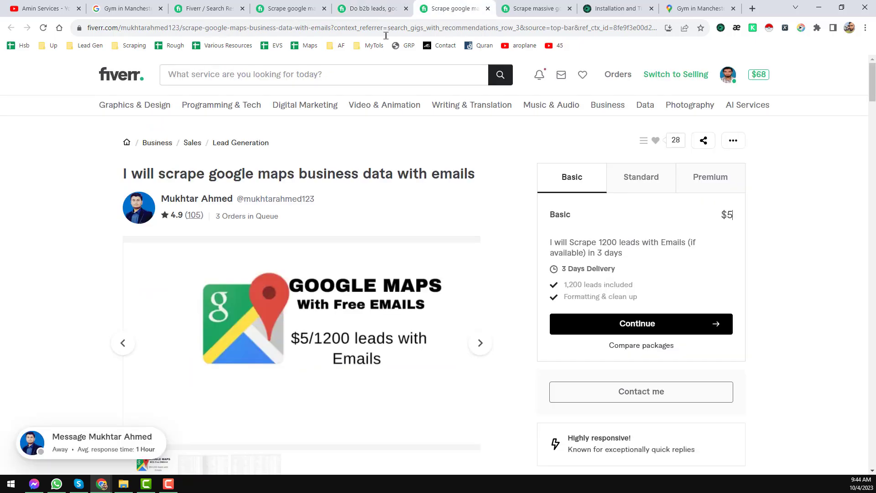
Step: Review the data fields listed in the "I will scrape massive google maps gmb data very fast and more" gig
left_click(535, 8)
scroll(175, 236, "down", 10)
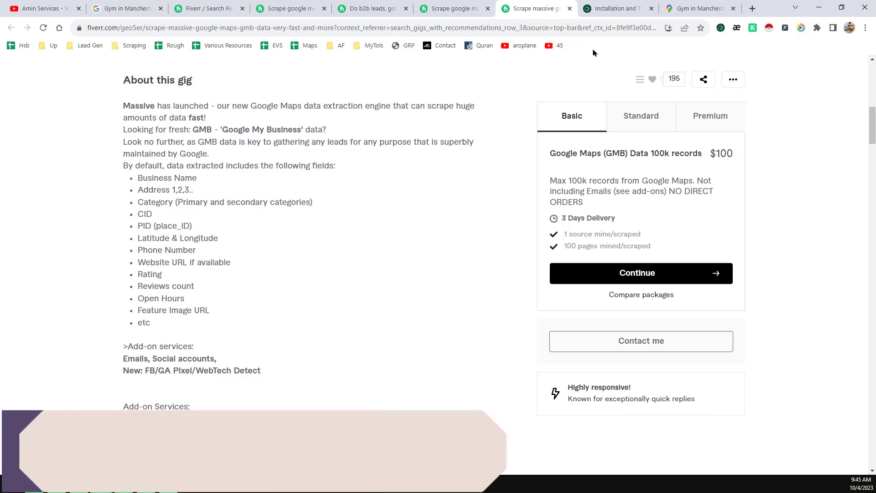
Step: Return to the Manchester gym results on Google Maps and check the lead collection progress in the Leads Sniper extension
left_click(686, 6)
scroll(178, 245, "down", 3)
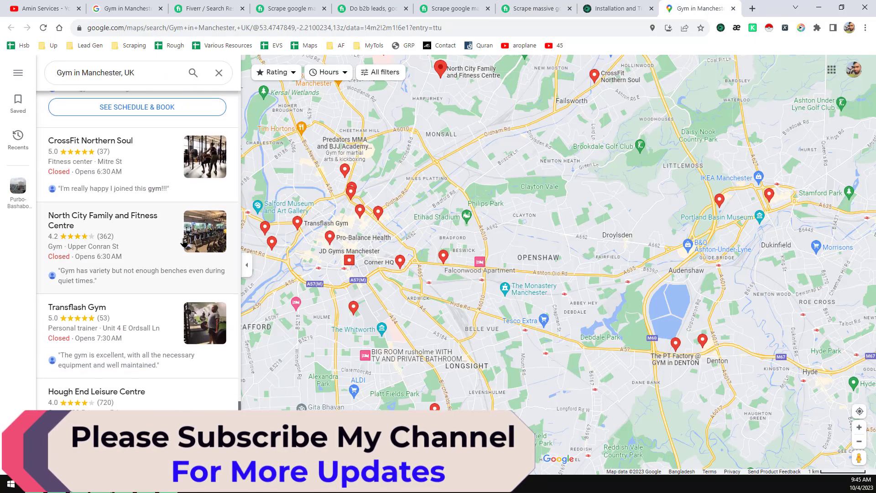
scroll(178, 244, "down", 4)
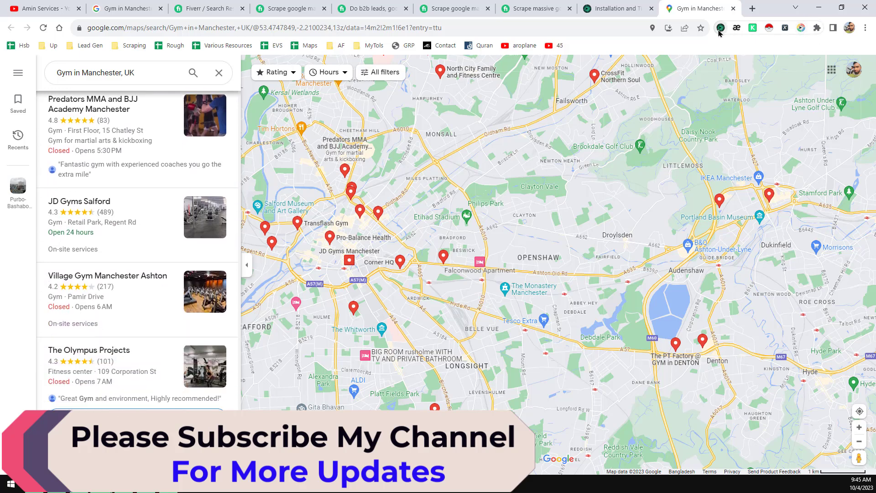
left_click(720, 28)
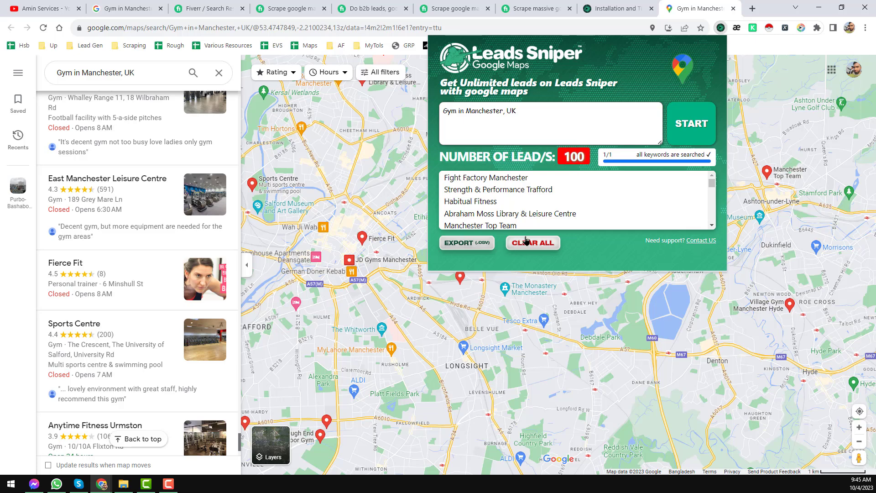
Step: Open the lead export settings in the extension and select all fields, including the "Export with all fields" option
left_click(467, 244)
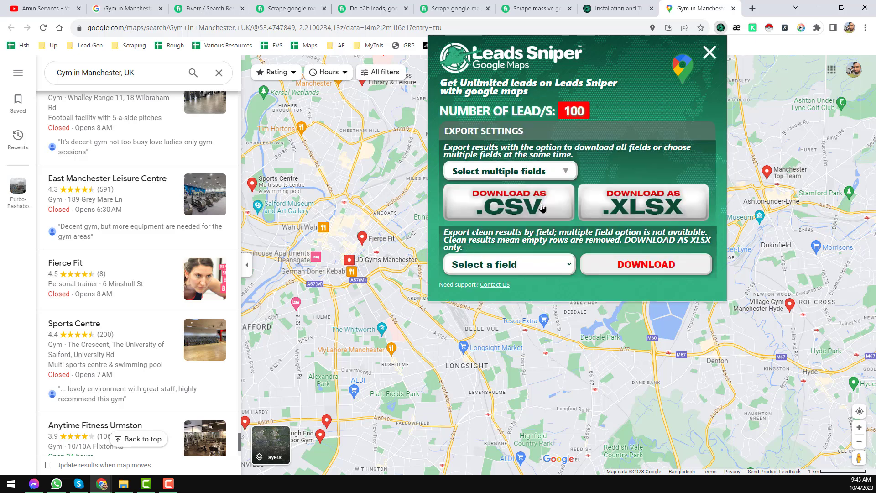
left_click(558, 173)
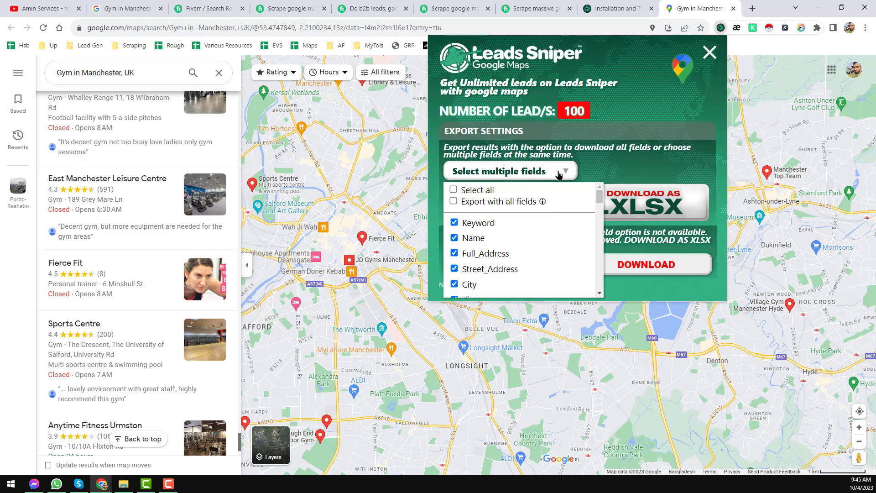
left_click(472, 191)
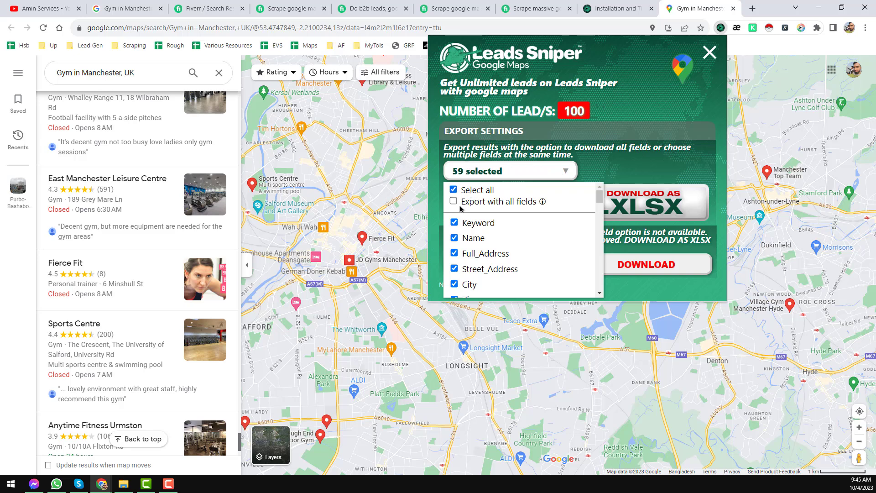
left_click(454, 201)
Step: Look through the exportable fields in the extension, from business details to social media URLs and accessibility
scroll(488, 225, "down", 4)
scroll(483, 224, "down", 5)
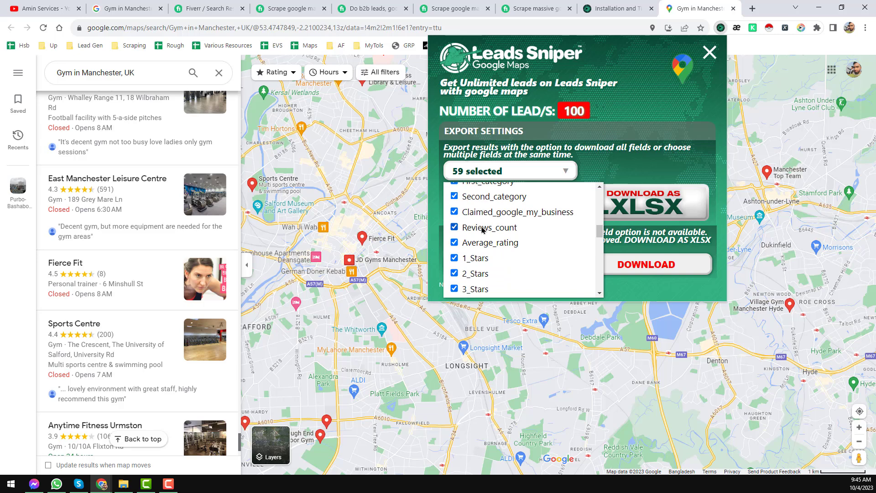
scroll(499, 249, "down", 2)
scroll(499, 249, "down", 5)
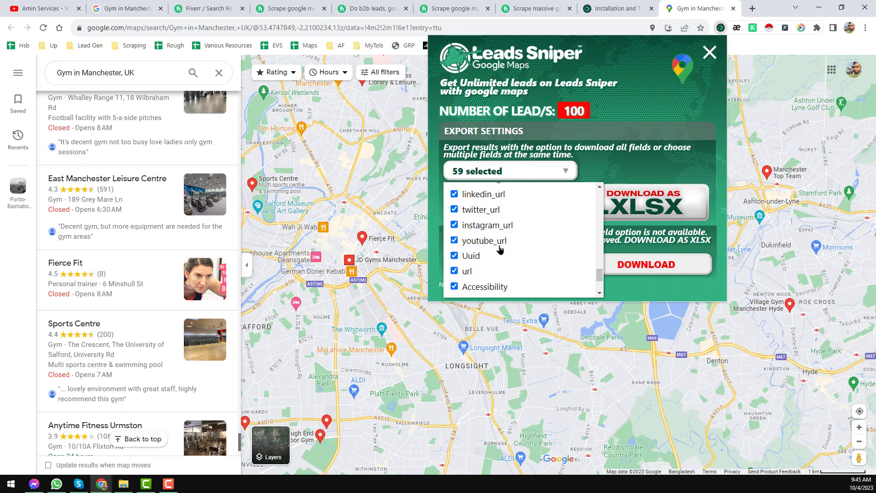
Step: Return to the "I will scrape google map or b2b lead generation" gig and compare its data fields with the Leads Sniper extension
left_click(219, 8)
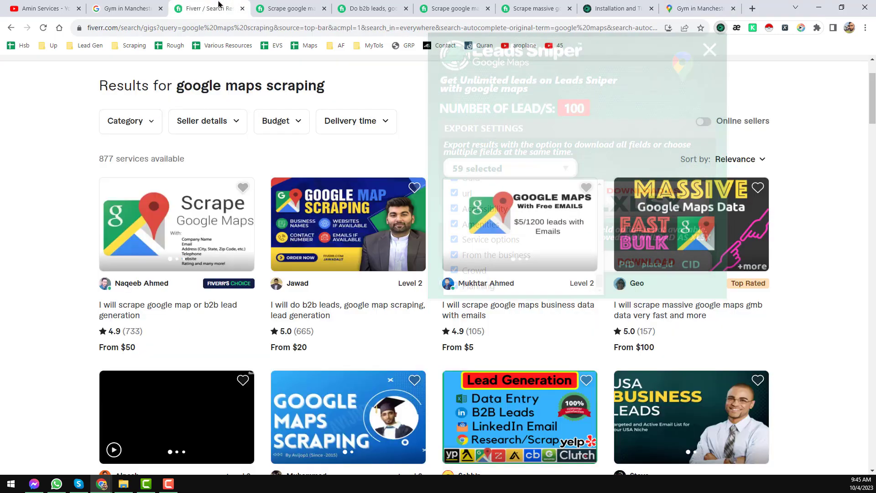
left_click(283, 7)
scroll(359, 216, "down", 12)
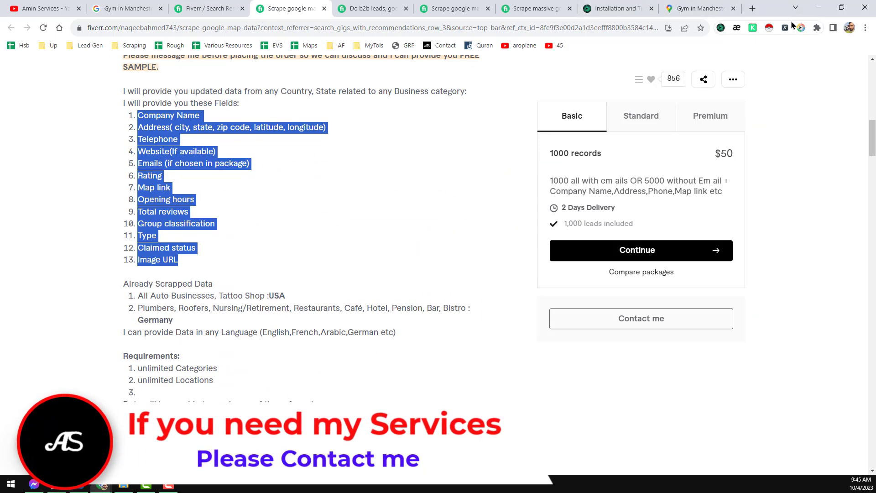
left_click(721, 28)
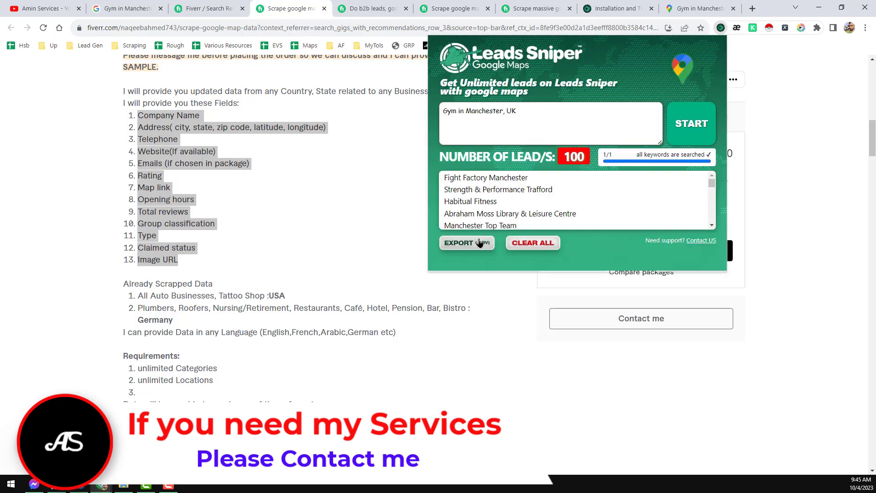
Step: On the Google Maps page, reopen the Leads Sniper export settings and select all fields with "Export with all fields" enabled
left_click(709, 8)
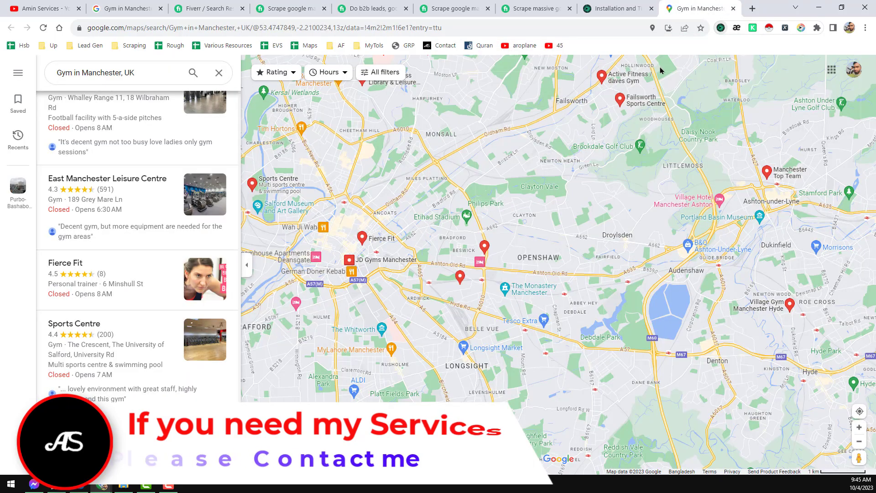
left_click(720, 27)
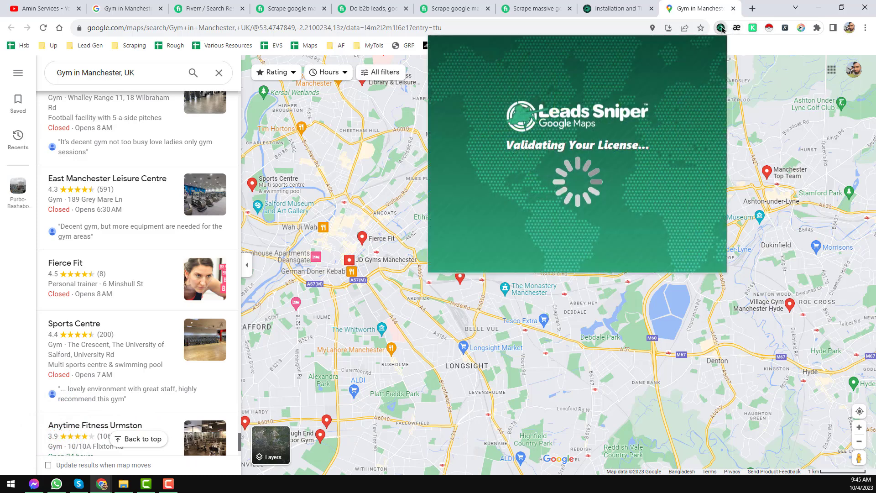
left_click(469, 243)
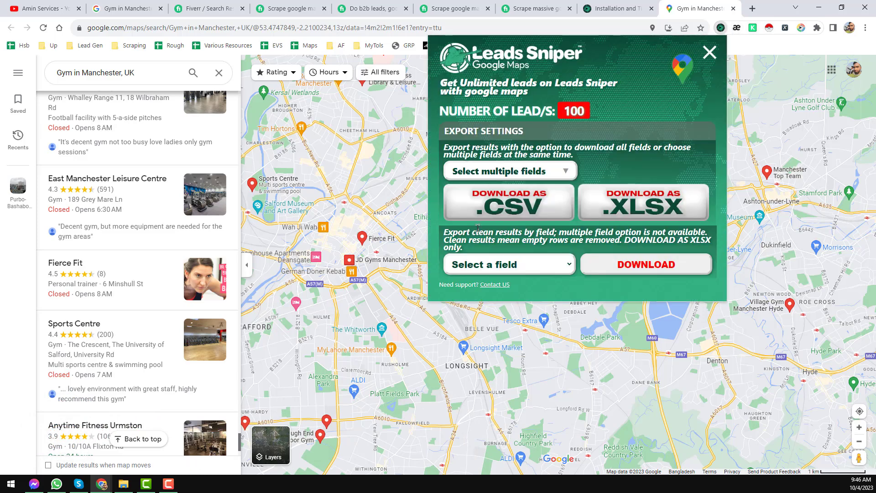
left_click(536, 174)
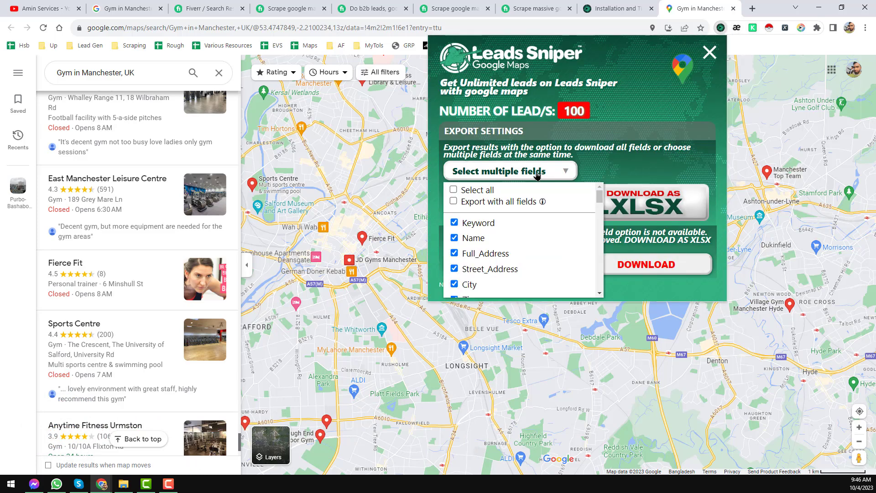
left_click(463, 191)
left_click(453, 201)
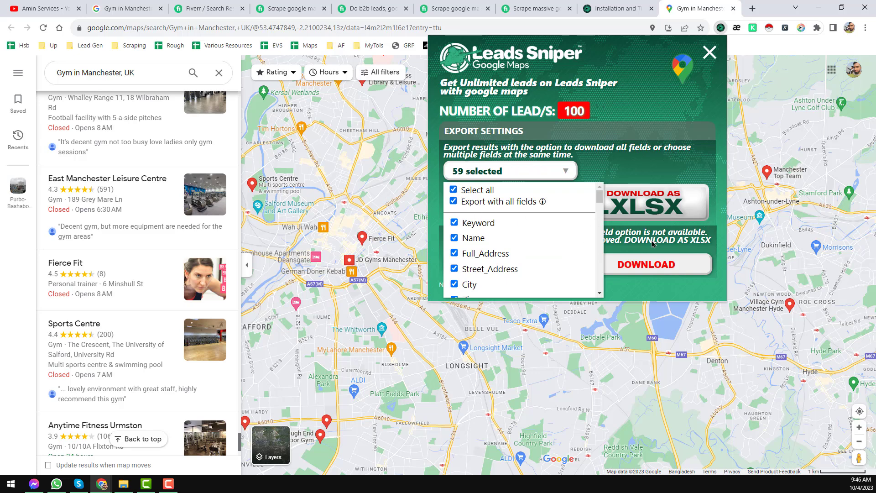
Step: Download the collected leads as XLSX, then open data (2).xlsx in Excel and maximize its window
left_click(673, 205)
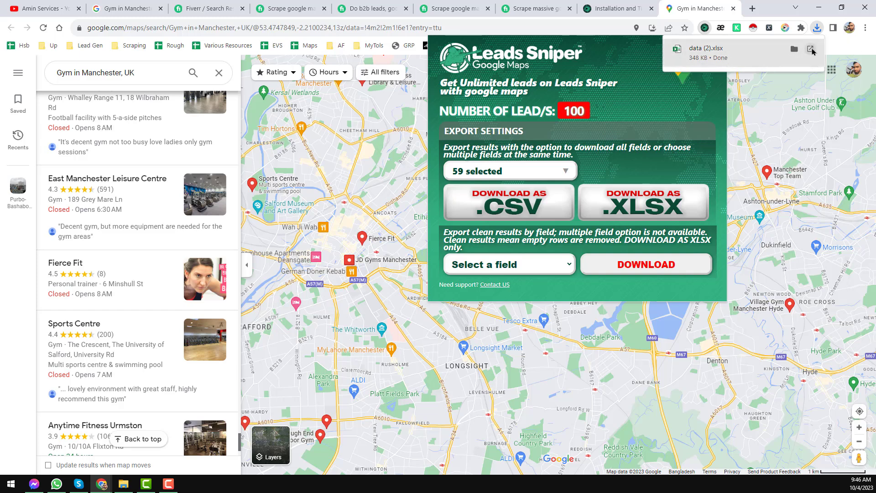
left_click(714, 51)
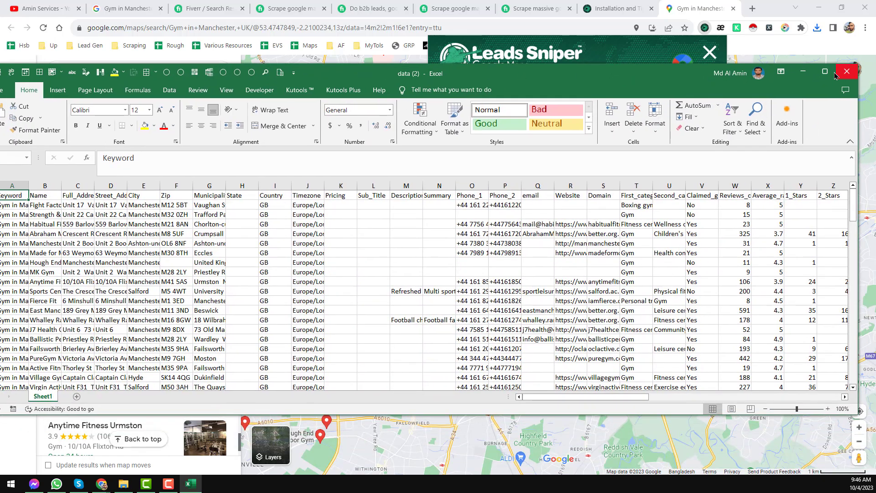
left_click(827, 72)
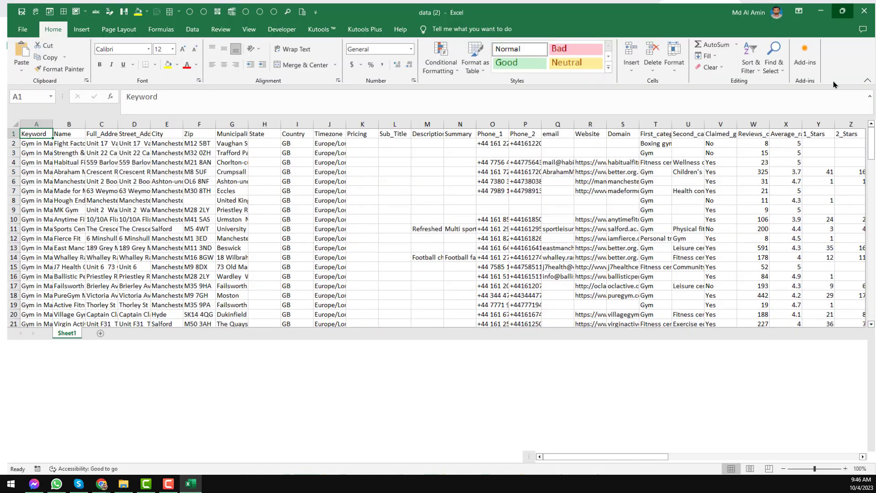
Step: Select the whole sheet of exported leads and widen its columns so the headers and values are easier to read
left_click(4, 132)
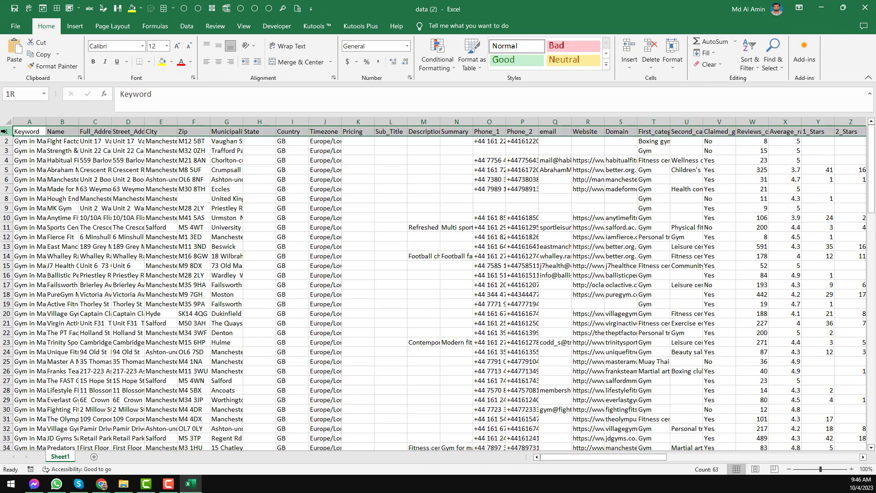
left_click(79, 12)
left_click(102, 53)
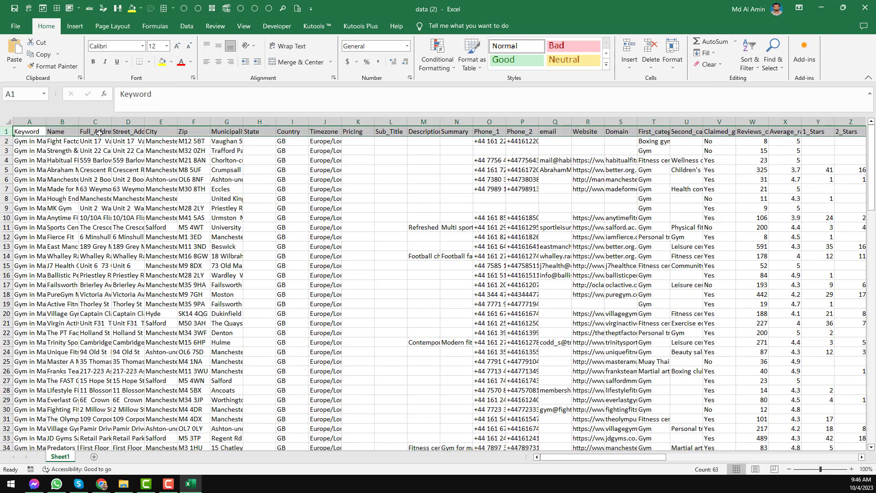
left_click(6, 120)
left_click_drag(46, 121, 119, 122)
left_click(64, 142)
Step: Go through the first header cells of the exported sheet, from Name and the address fields to Timezone and Sub_Title
left_click(163, 131)
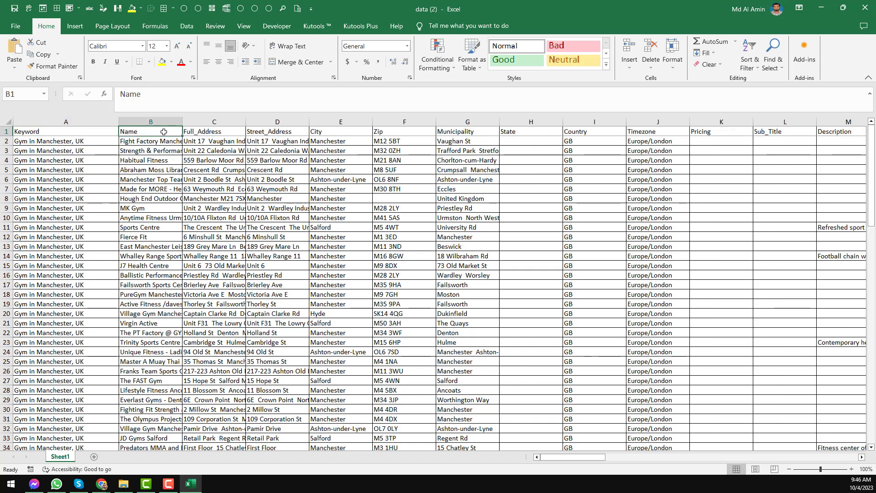
left_click(216, 131)
left_click(287, 131)
left_click(388, 132)
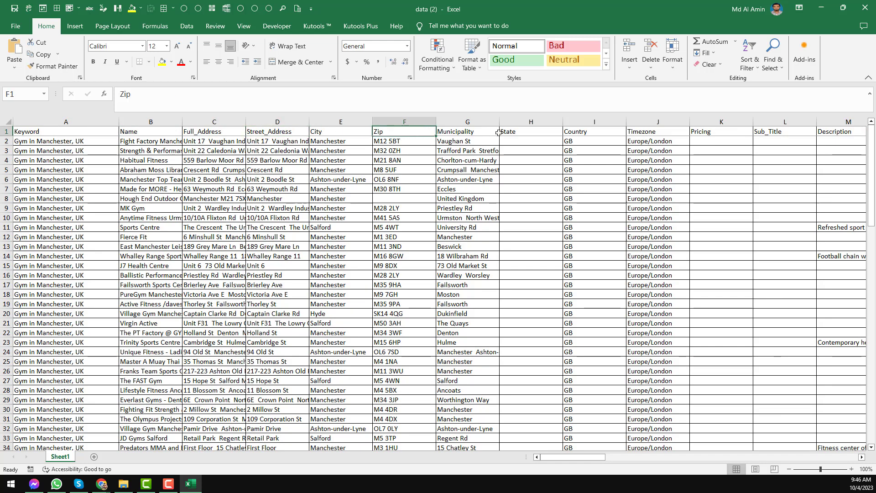
left_click(516, 132)
left_click(648, 132)
left_click(776, 132)
Step: Examine the contact columns up to Reviews_count, including phones and email, and highlight the Website and Domain columns
key("Right")
key("Right")
key("Right")
key("Right")
key("Right")
key("Right")
key("Right")
key("Right")
key("Right")
key("Right")
key("Right")
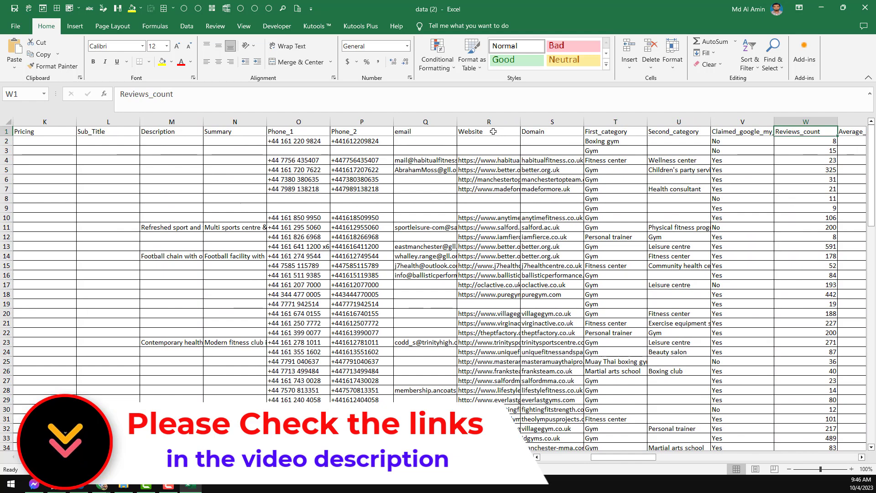
left_click(498, 122)
left_click(559, 122)
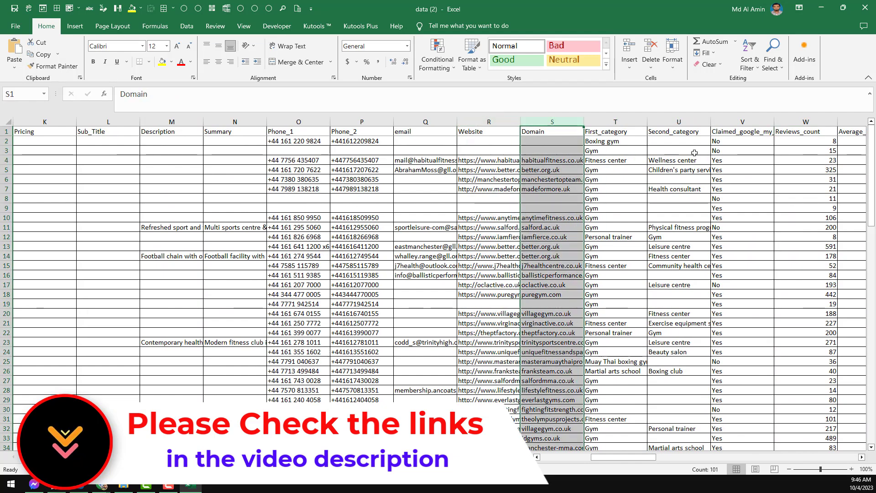
Step: Review the category, claimed status, review count, average rating and star rating columns, continuing to the Saturday hours column
key("Right")
key("Right")
key("Right")
key("Right")
key("Right")
key("Right")
key("Right")
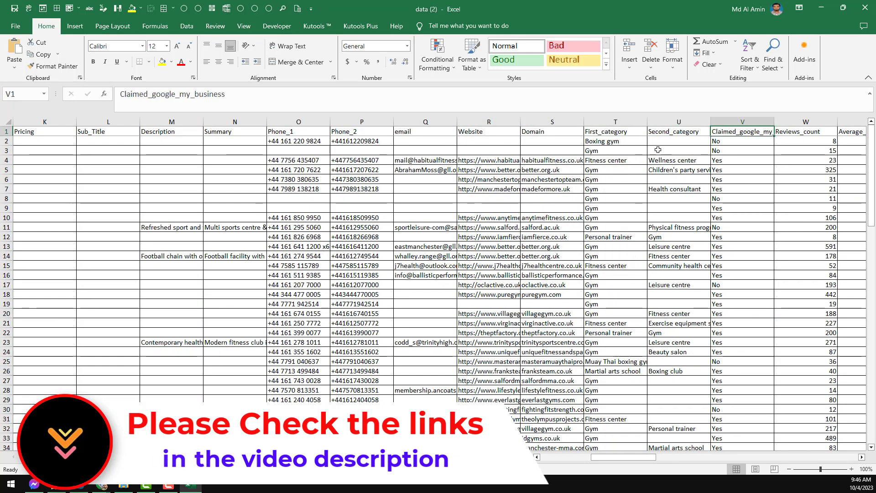
key("Right")
key("Right")
key("Right")
key("Right")
key("Right")
key("Right")
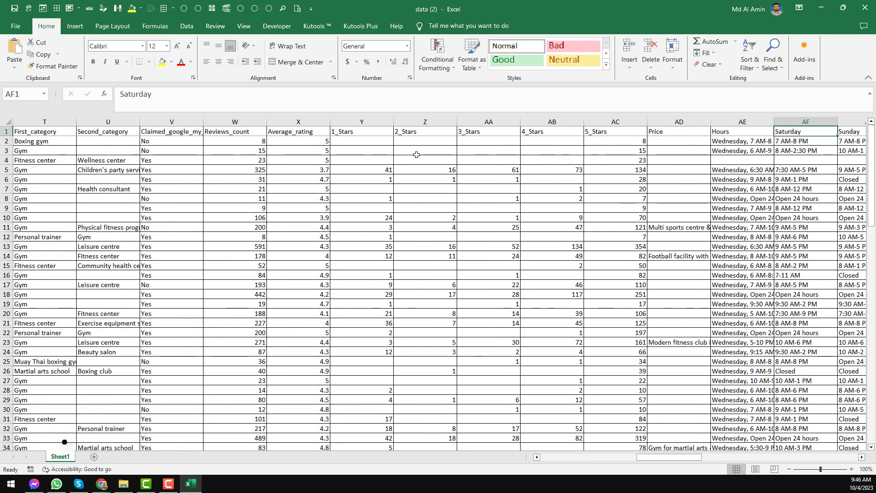
Step: Review the weekday opening hours, coordinates, place ID and image URL columns, continuing to the facebook_url column
key("Right")
key("Right")
key("Right")
key("Right")
key("Right")
key("Right")
key("Right")
key("Right")
key("Right")
key("Right")
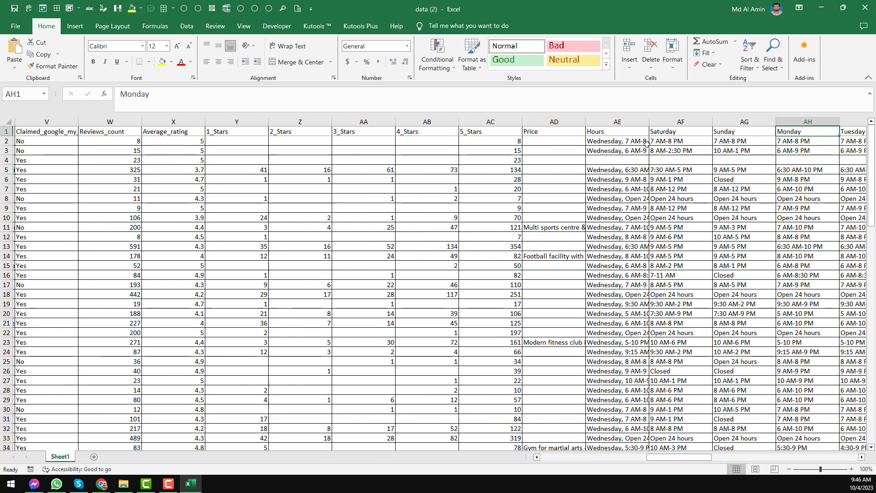
key("Right")
key("Right")
key("Right")
key("Right")
key("Right")
key("Right")
key("Right")
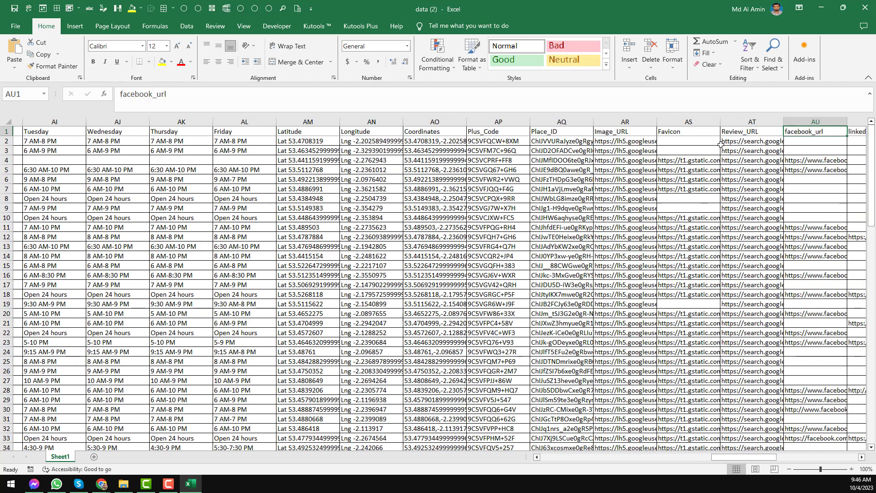
Step: Examine the columns from Review_URL and the social media links through Accessibility and Amenities to Planning at the sheet's end
left_click(614, 133)
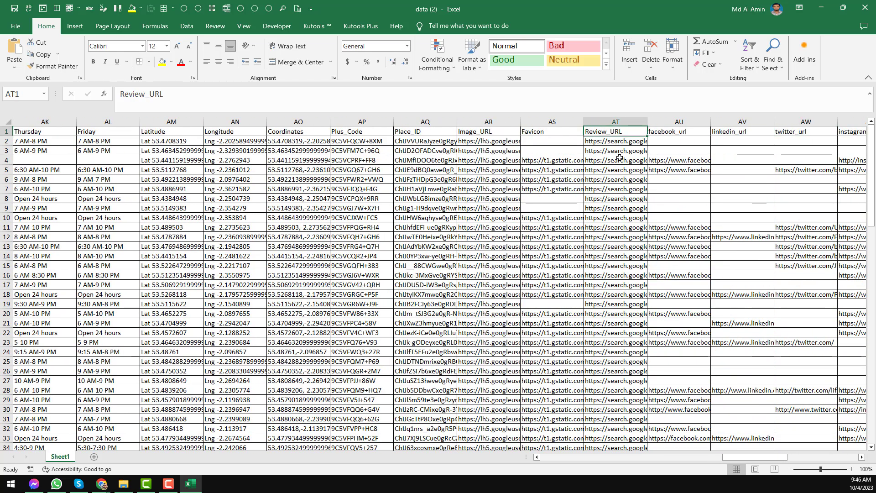
key("Right")
key("Right")
key("Right")
key("Right")
key("Right")
key("Right")
key("Right")
key("Right")
key("Right")
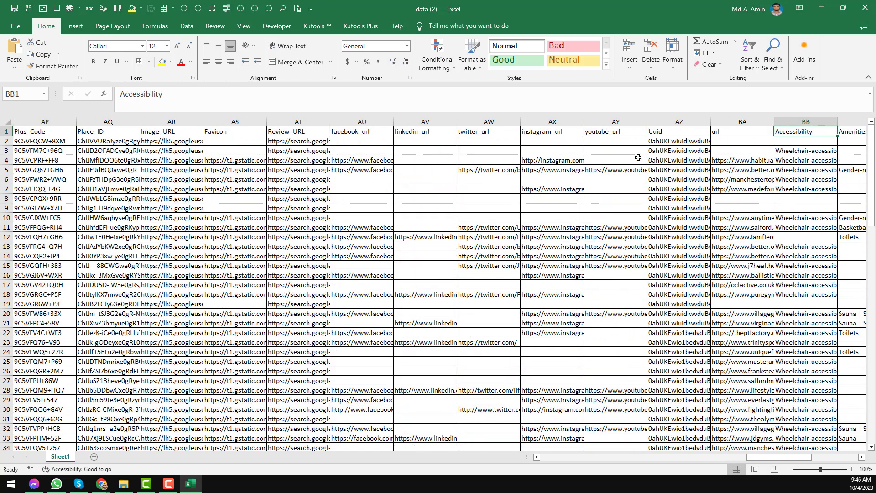
key("Right")
key("Right")
key("Right")
key("Right")
key("Right")
key("Right")
key("Right")
key("Right")
key("Right")
key("Right")
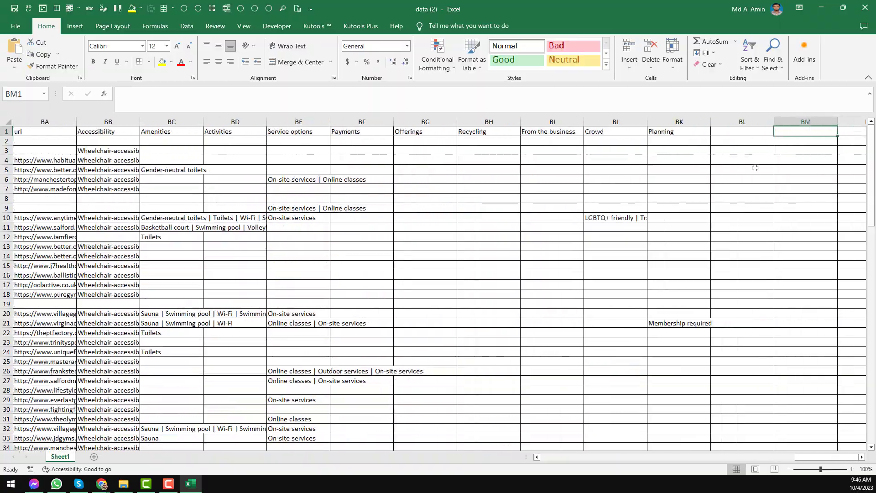
Step: Go back along the header row to the Keyword header in cell A1
key("Left")
key("Left")
key("Left")
key("Left")
key("Left")
key("Left")
key("Left")
key("Left")
key("Left")
key("Left")
key("Left")
key("Left")
key("Left")
key("Left")
key("Left")
key("Left")
key("Left")
key("Left")
key("Left")
key("Left")
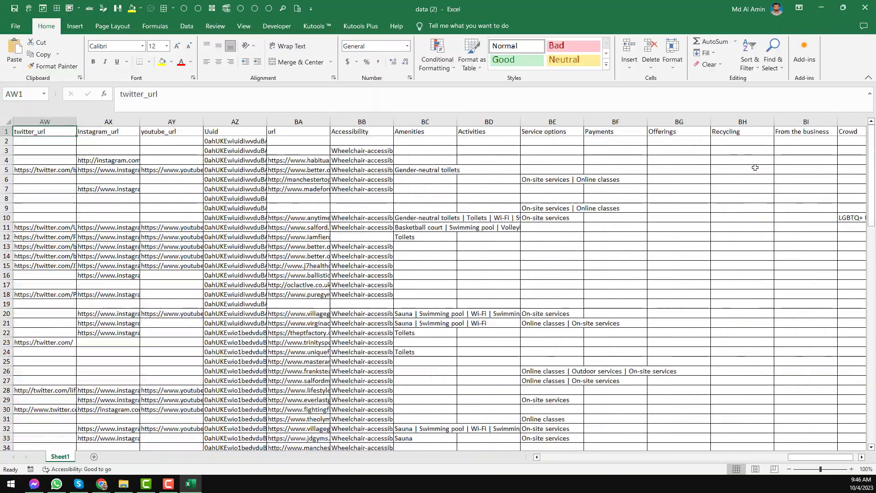
key("Left")
key("Left")
key("Left")
key("Left")
key("Left")
key("Left")
key("Left")
key("Left")
key("Left")
key("Left")
key("Left")
key("Left")
key("Left")
key("Left")
key("Left")
key("Left")
key("Left")
key("Left")
key("Left")
key("Left")
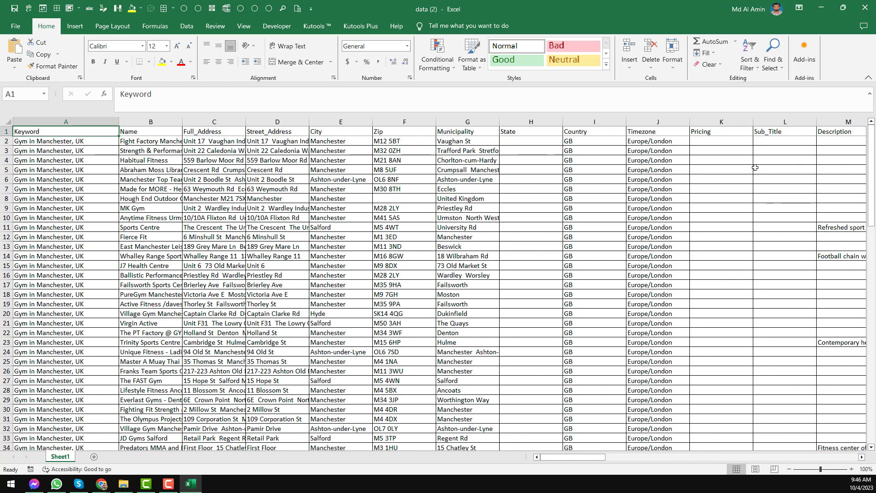
Step: Switch from the exported gym sheet to Chrome and go from the Leads-Sniper installation tips page to the leads-sniper.com homepage
left_click(172, 165)
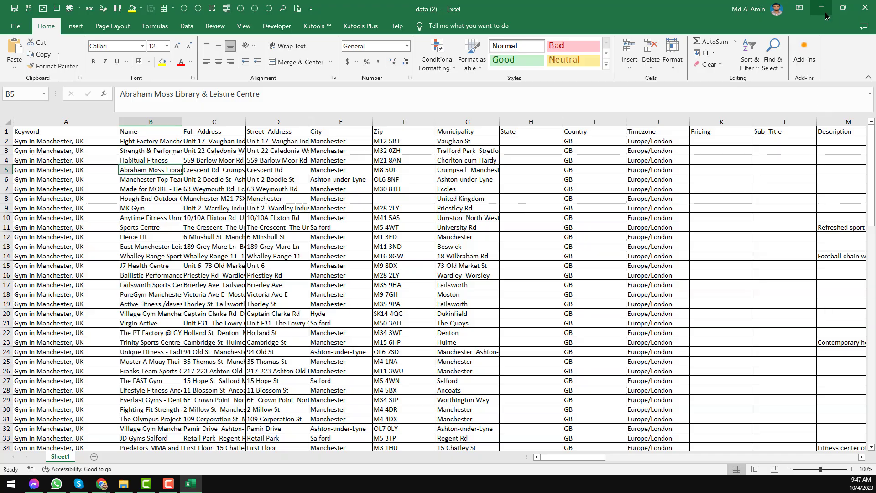
key("alt+Tab")
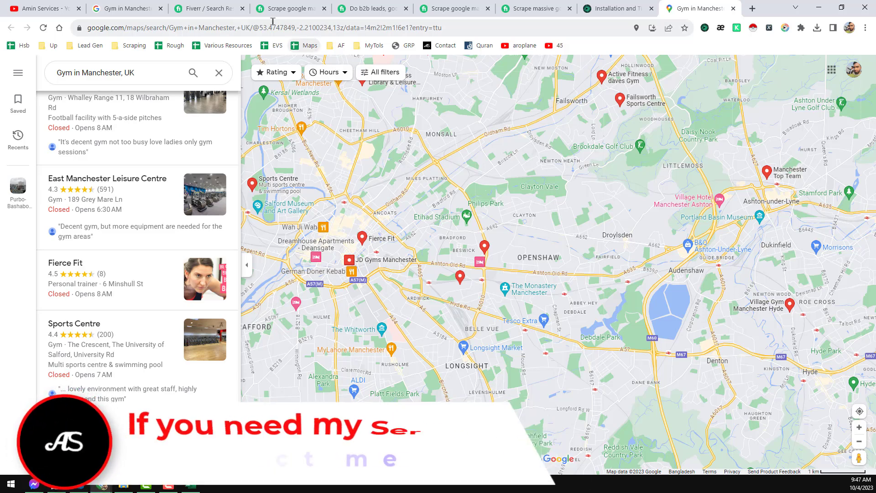
left_click(608, 8)
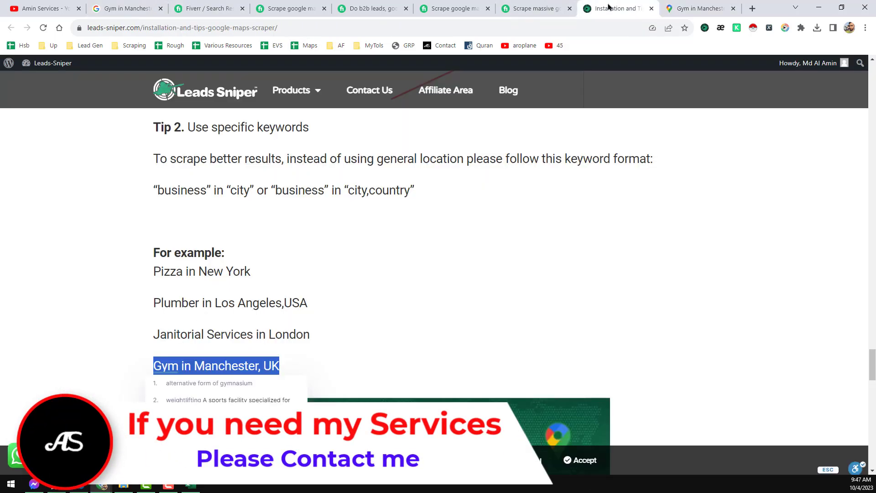
scroll(314, 204, "up", 5)
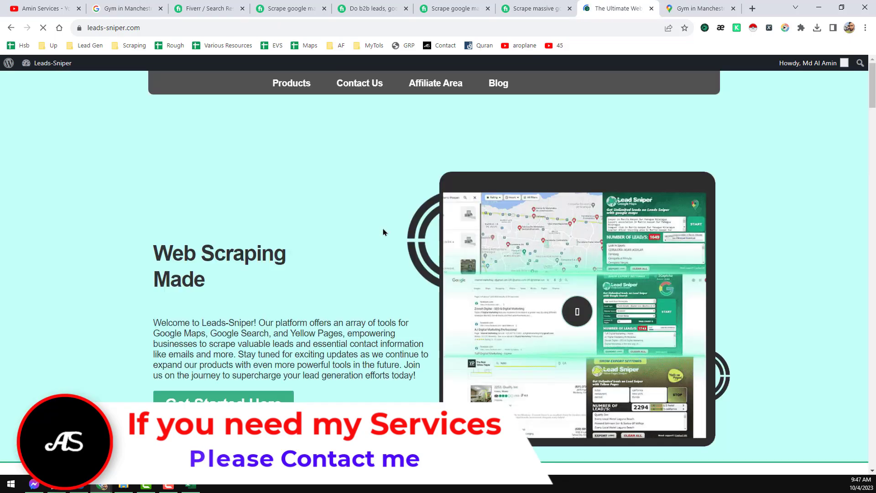
Step: Review the Leads-Sniper homepage from the scraper products through tool benefits and target users to customer reviews, then return to the products
scroll(365, 258, "down", 8)
scroll(364, 254, "down", 15)
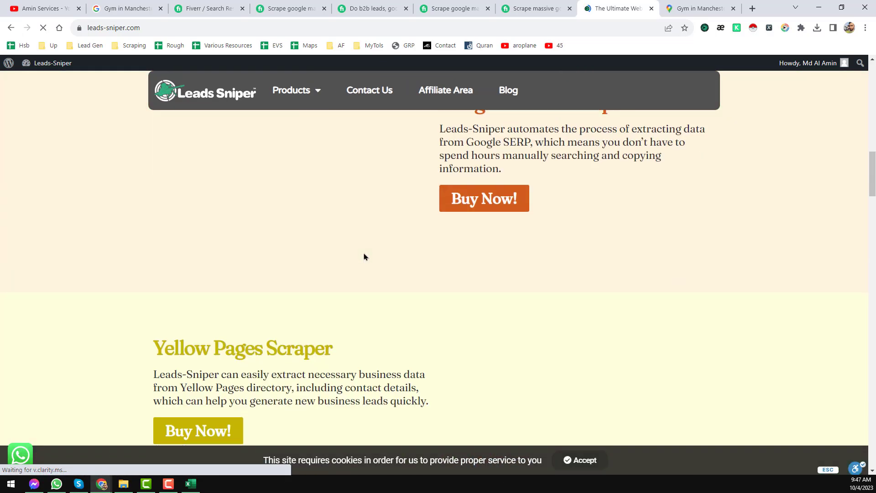
scroll(332, 231, "down", 15)
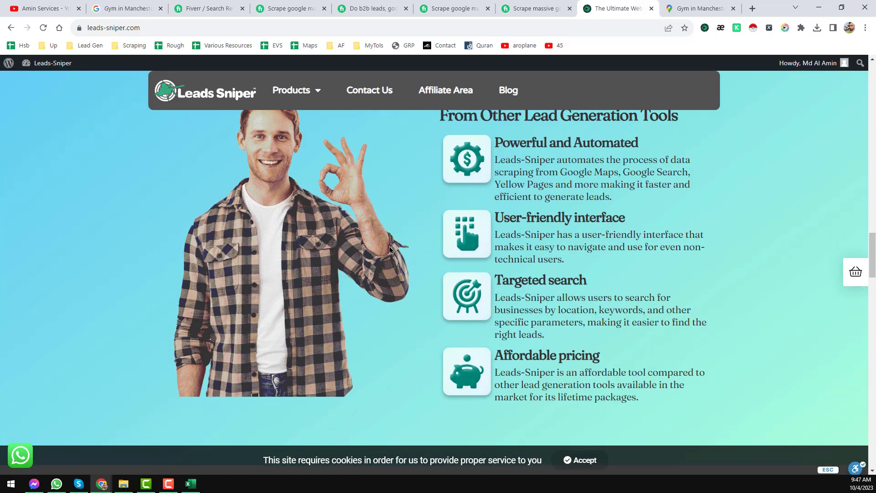
scroll(391, 246, "down", 15)
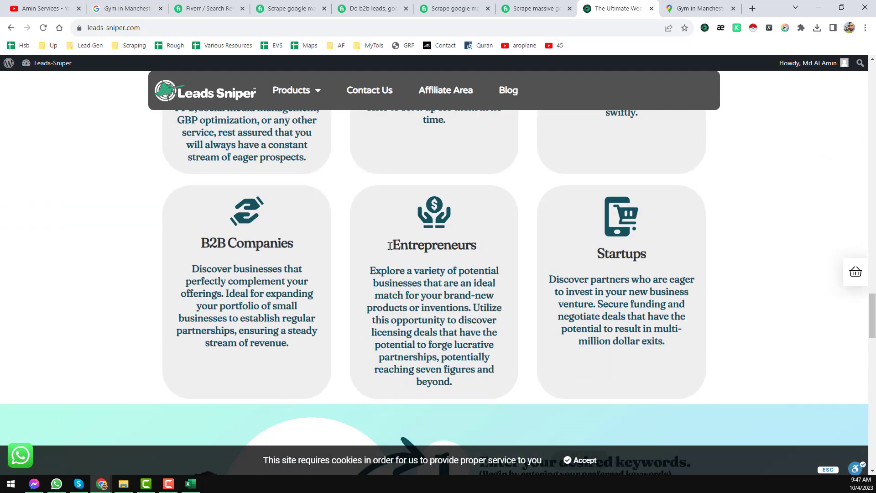
scroll(390, 249, "down", 15)
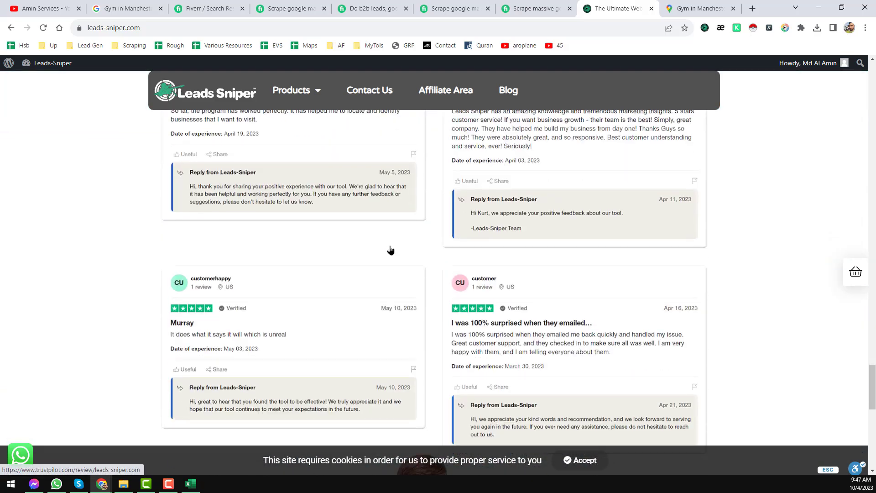
scroll(390, 249, "up", 20)
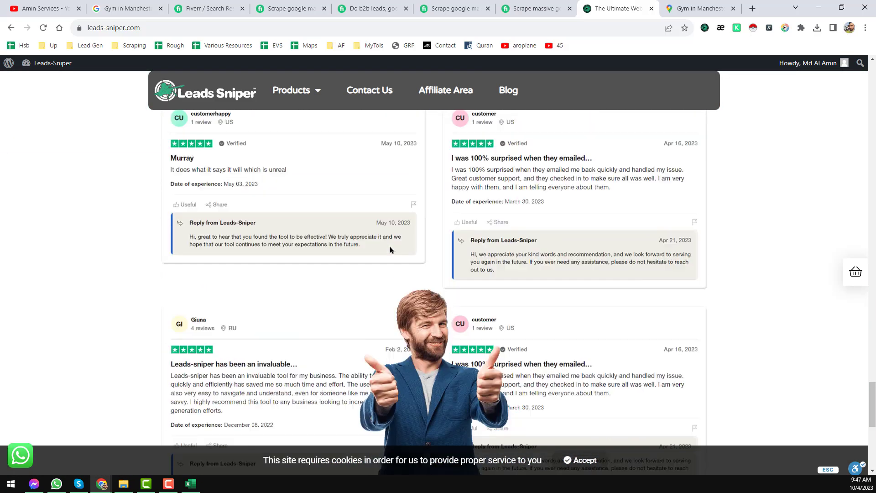
scroll(390, 250, "up", 10)
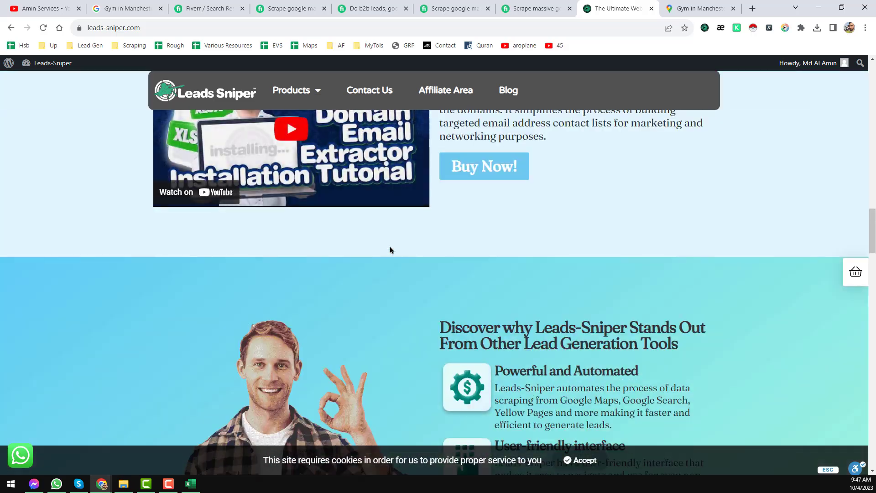